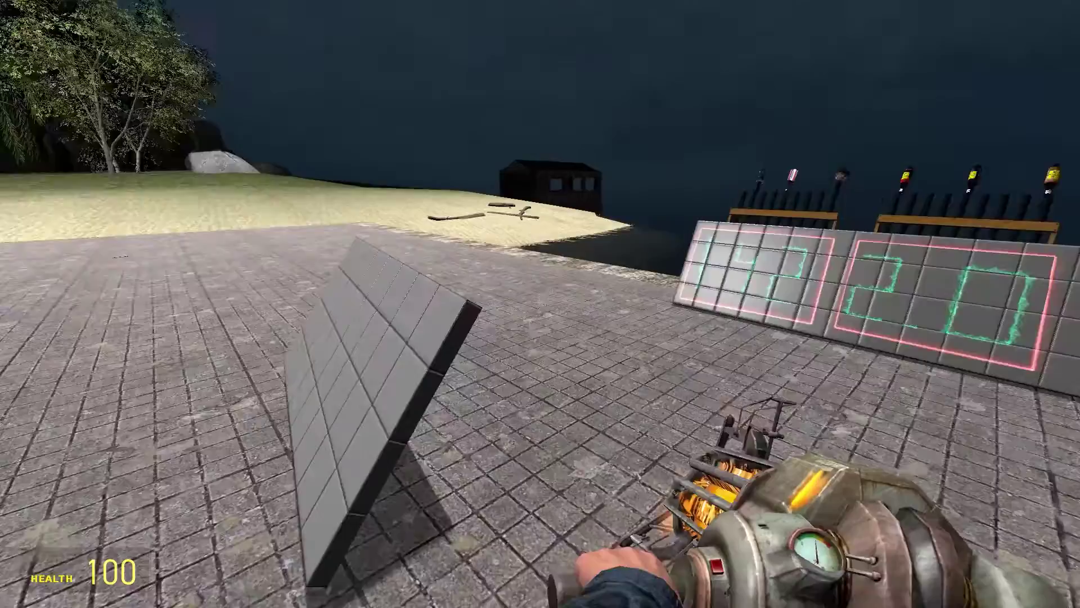
{"action": "key", "text": "q"}
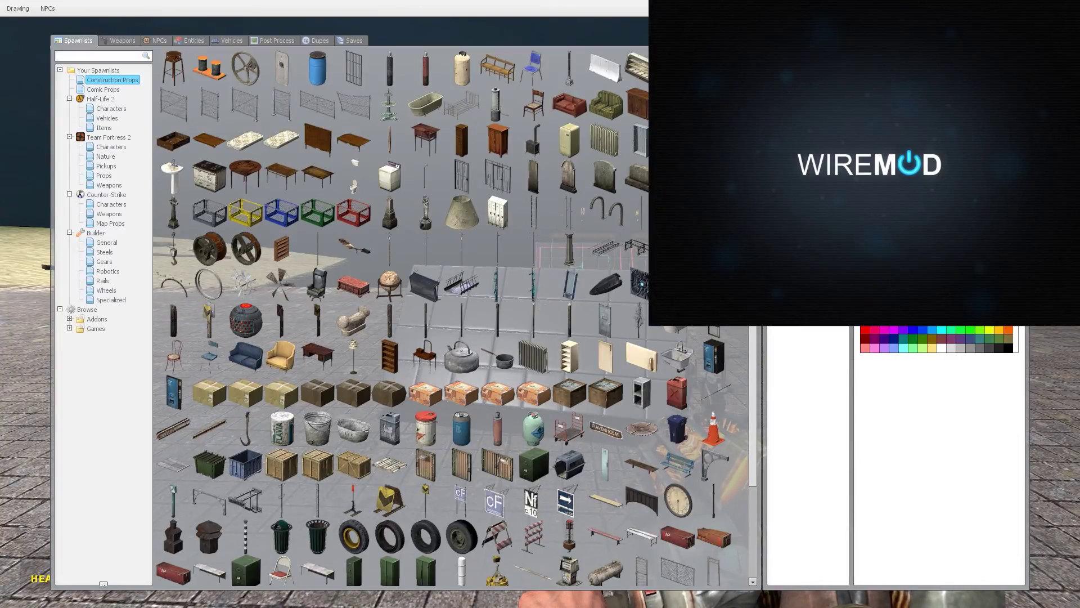
{"action": "key", "text": "q"}
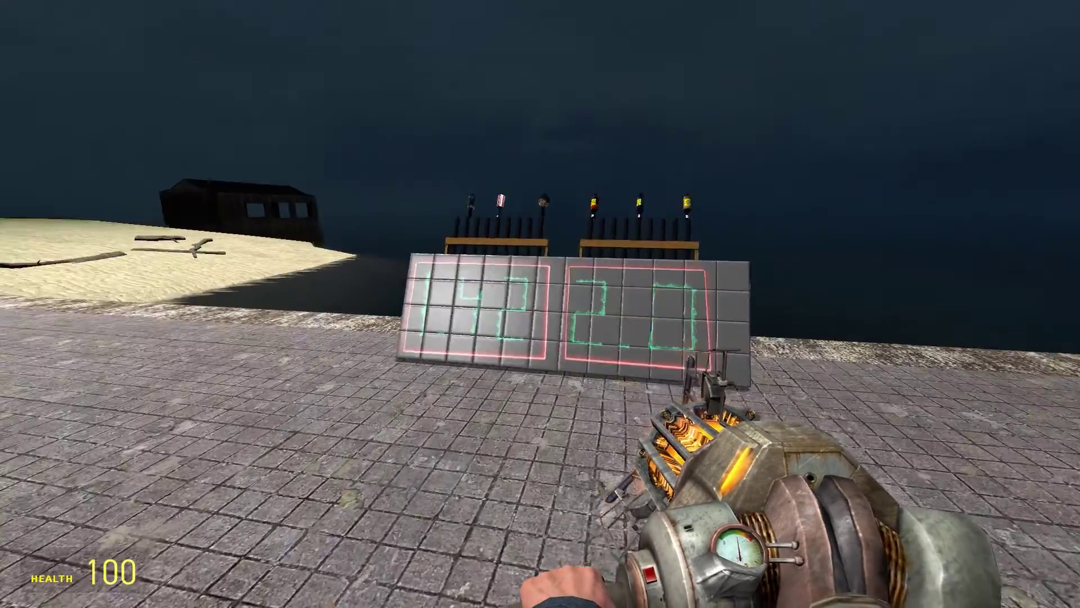
{"action": "key", "text": "w"}
{"action": "key", "text": "s"}
{"action": "key", "text": "w"}
{"action": "key", "text": "s"}
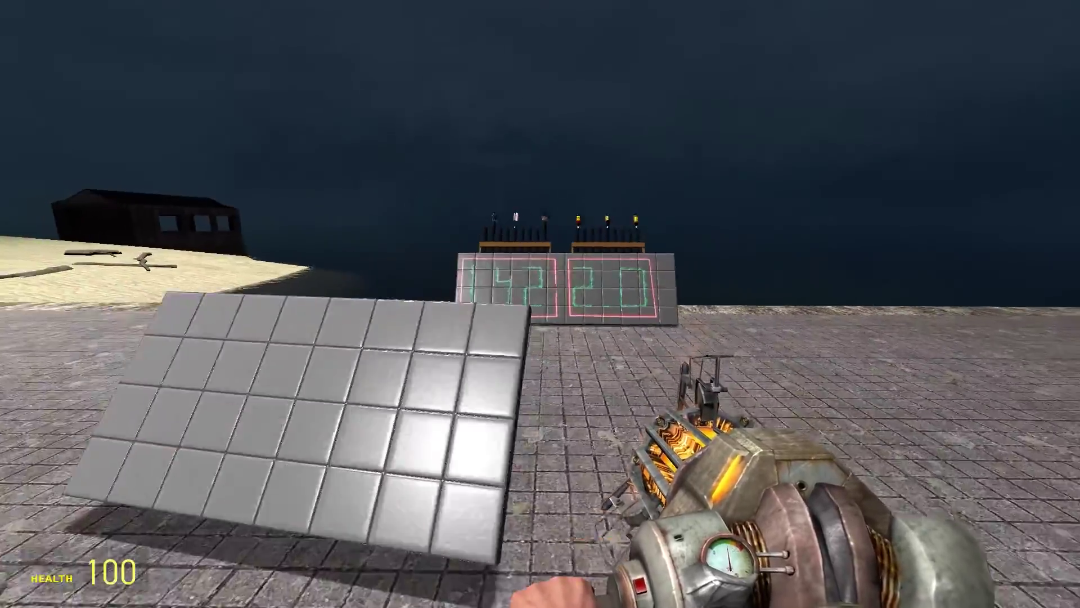
- Grab the blank tiled plate with the Physics Gun and reposition it in front of the two boards
{"action": "key", "text": "s"}
{"action": "key", "text": "w"}
{"action": "scroll", "coordinate": [540, 304], "scroll_direction": "down", "scroll_amount": 1}
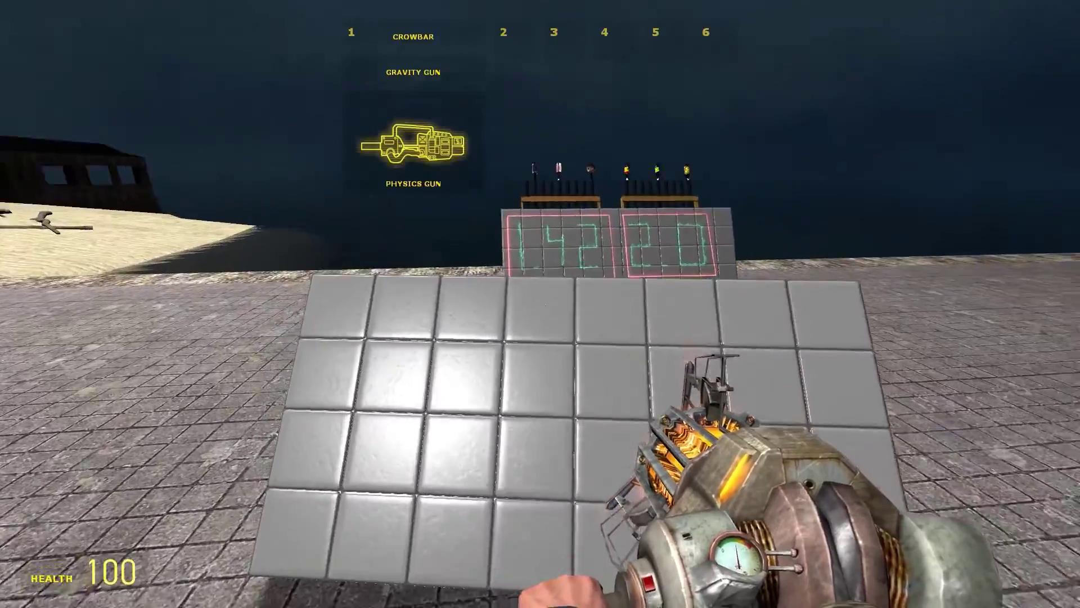
{"action": "left_click", "coordinate": [540, 304]}
{"action": "left_click", "coordinate": [540, 304]}
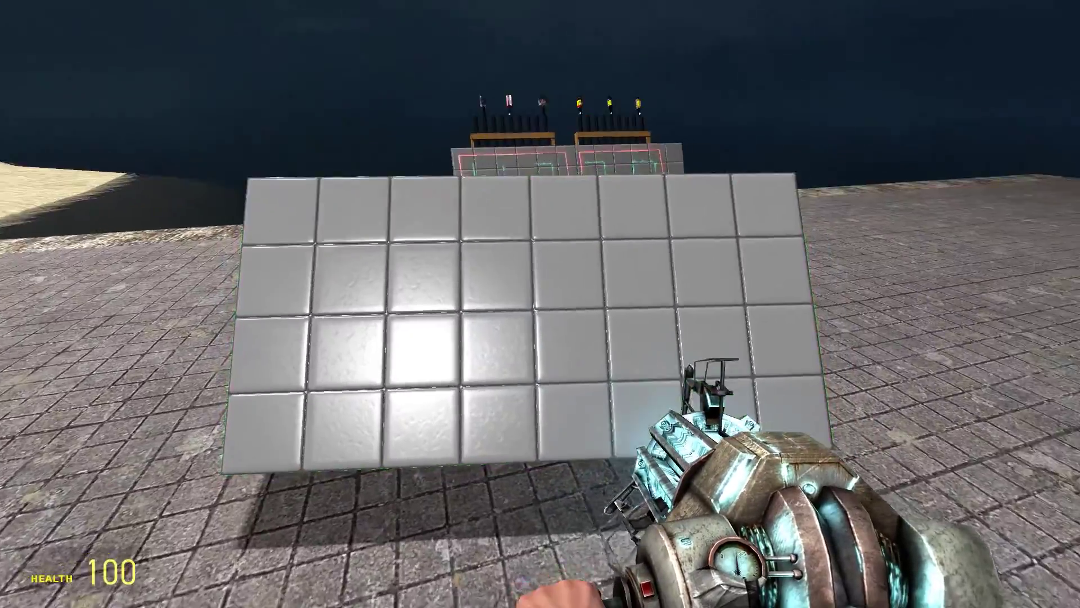
{"action": "left_click", "coordinate": [540, 304]}
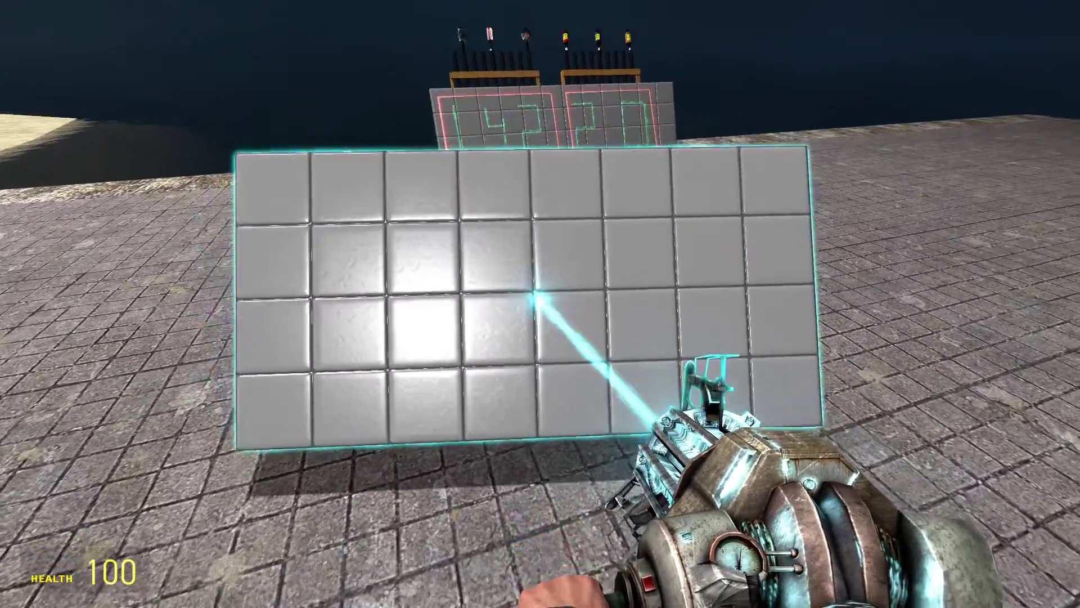
- Find the Wire Constant Value tool by searching for "cons" and equip it with two number values, 1 and 4
{"action": "key", "text": "q"}
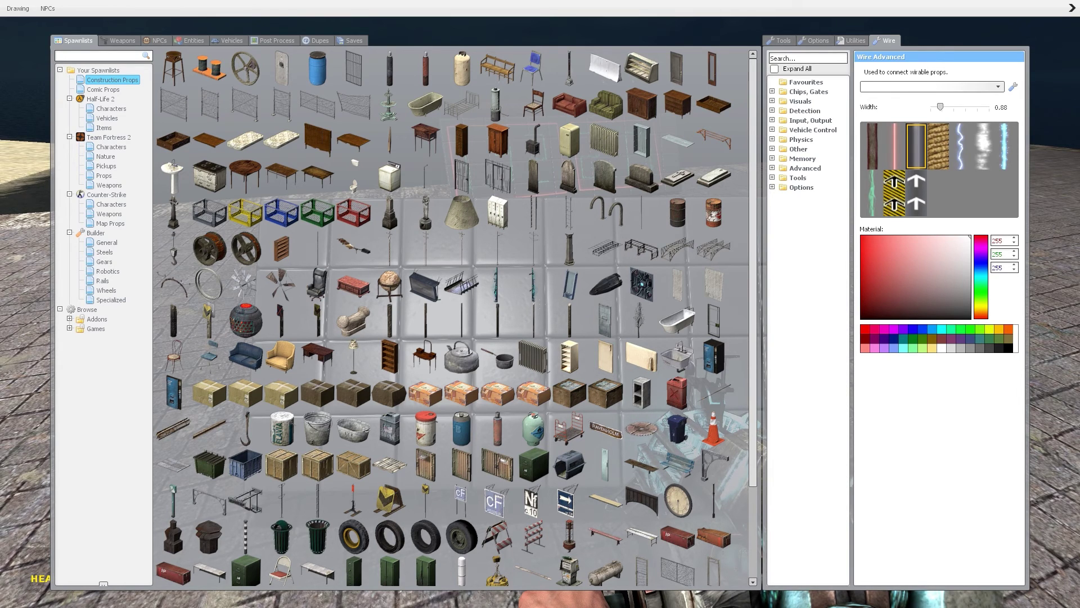
{"action": "left_click", "coordinate": [807, 59]}
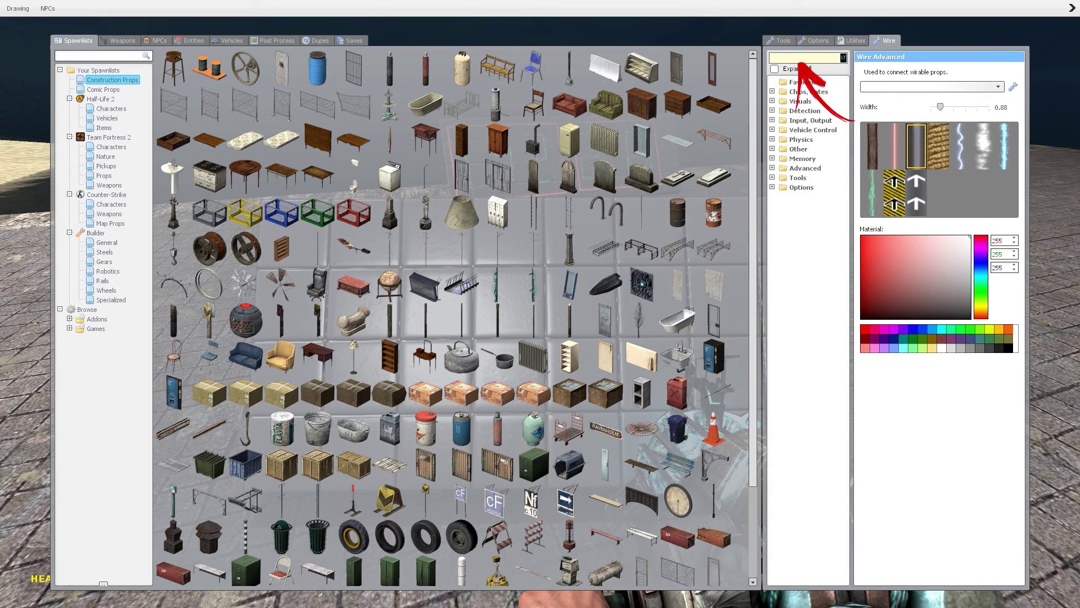
{"action": "type", "text": "cons"}
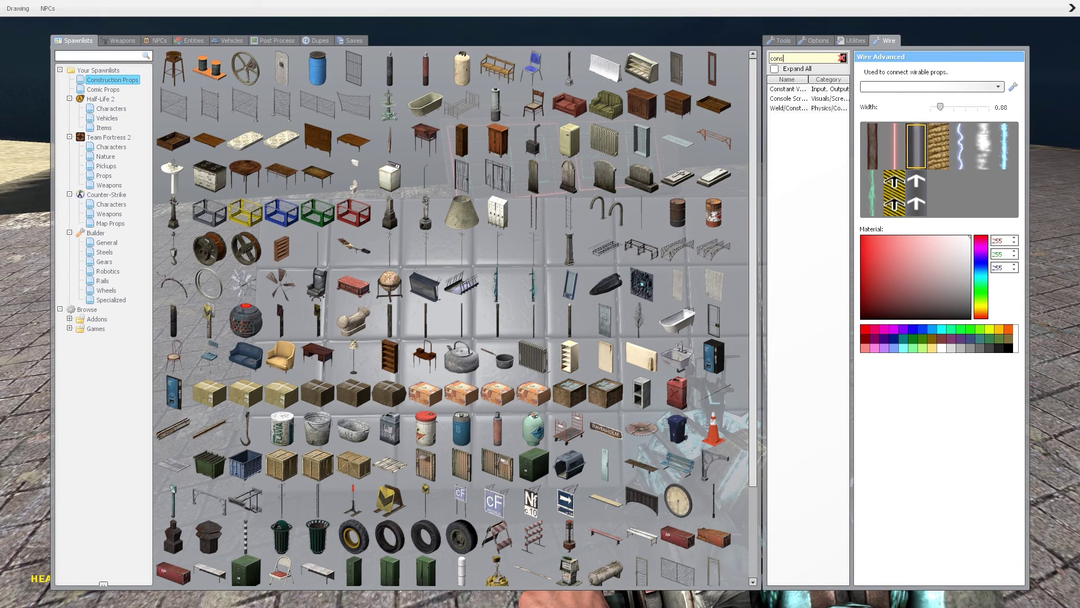
{"action": "left_click", "coordinate": [790, 89]}
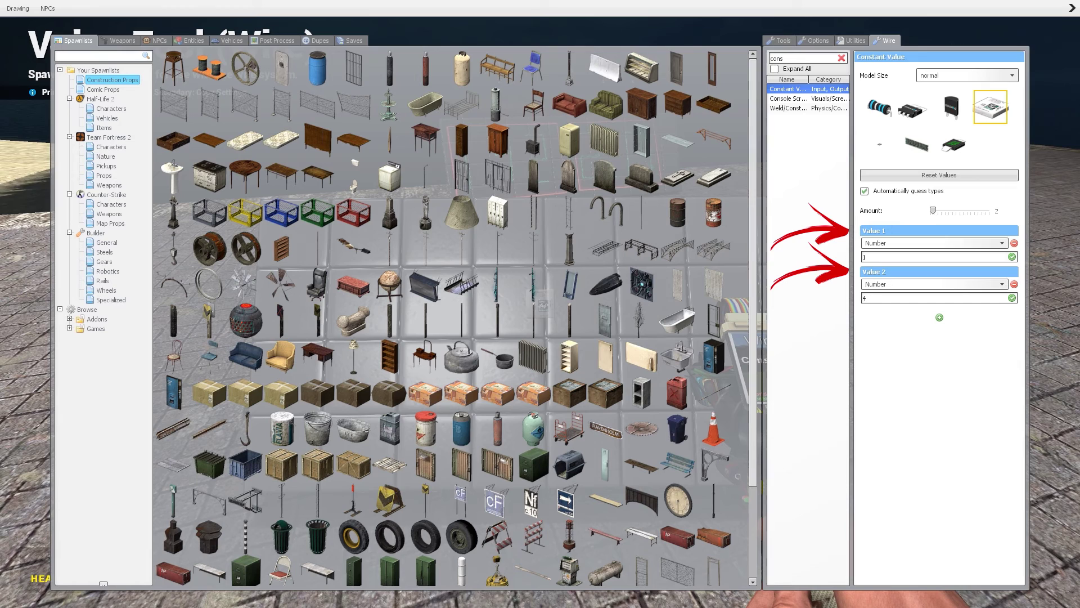
{"action": "left_click", "coordinate": [867, 256]}
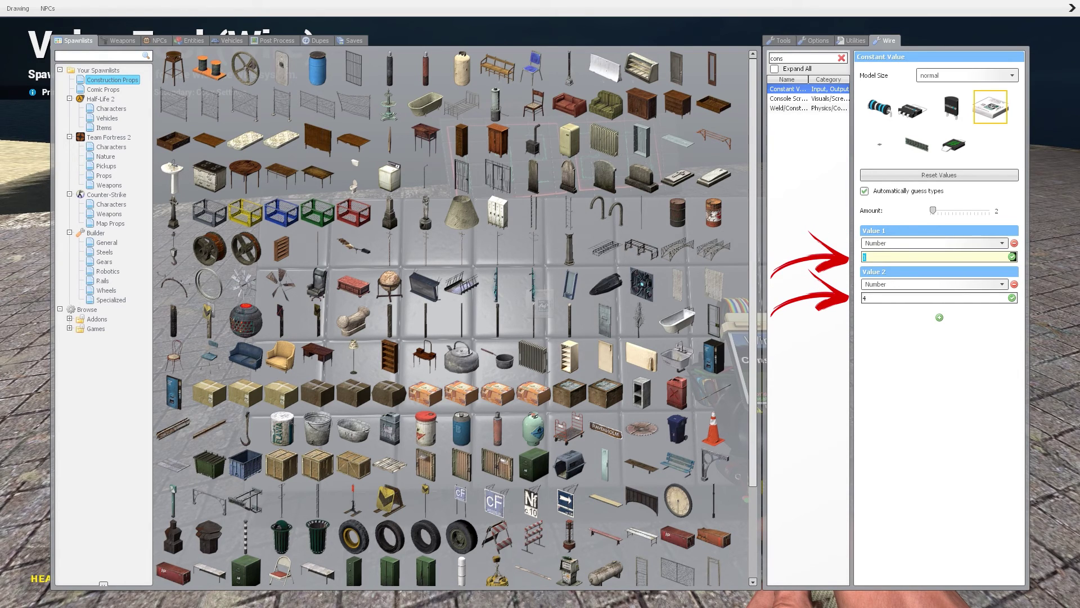
{"action": "left_click", "coordinate": [934, 298]}
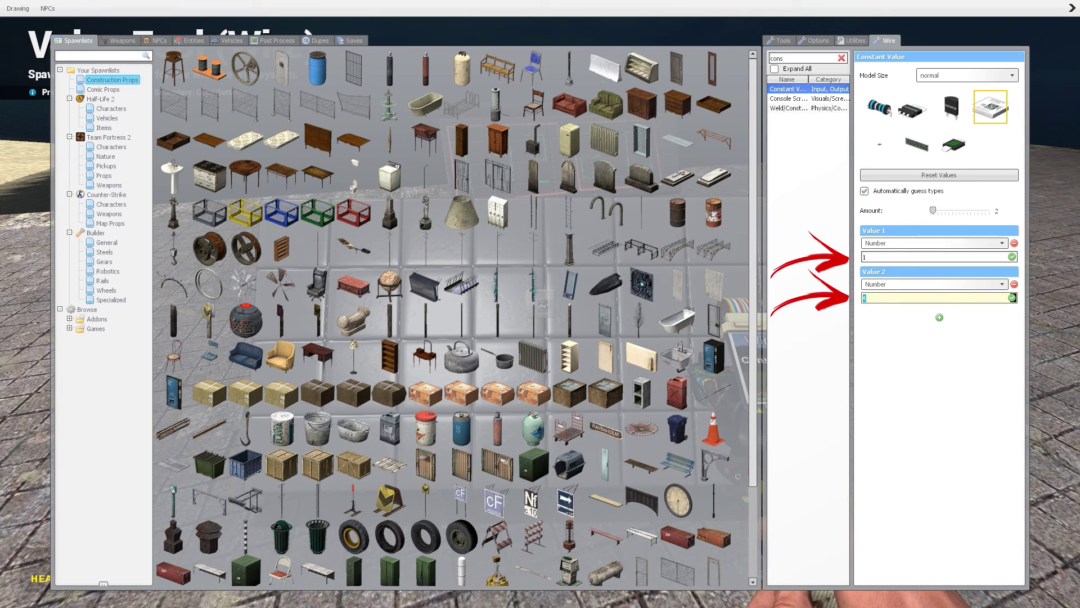
{"action": "left_click", "coordinate": [934, 257]}
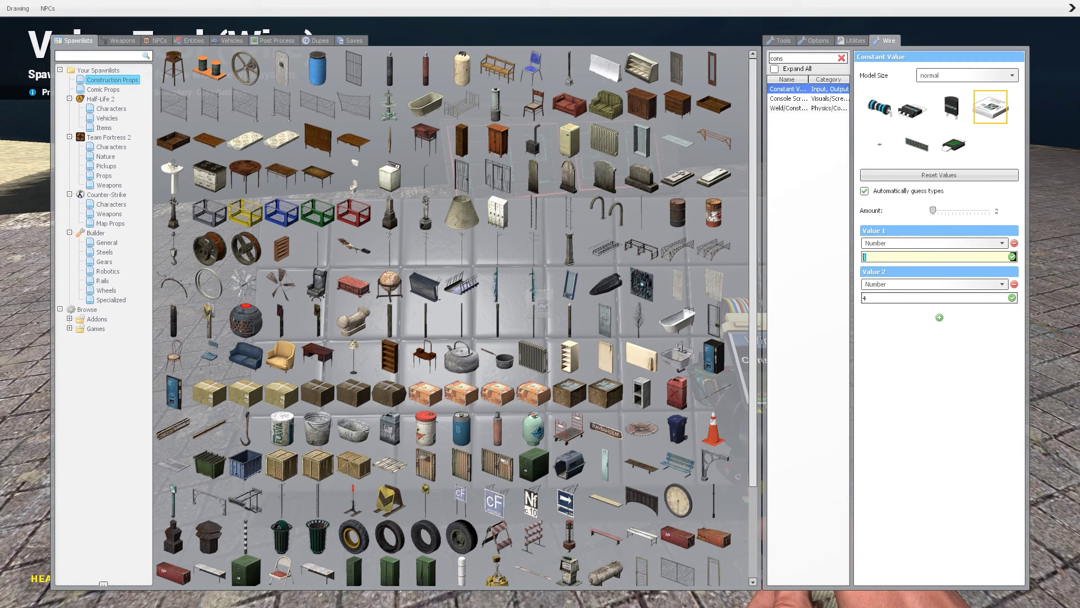
{"action": "type", "text": "qq"}
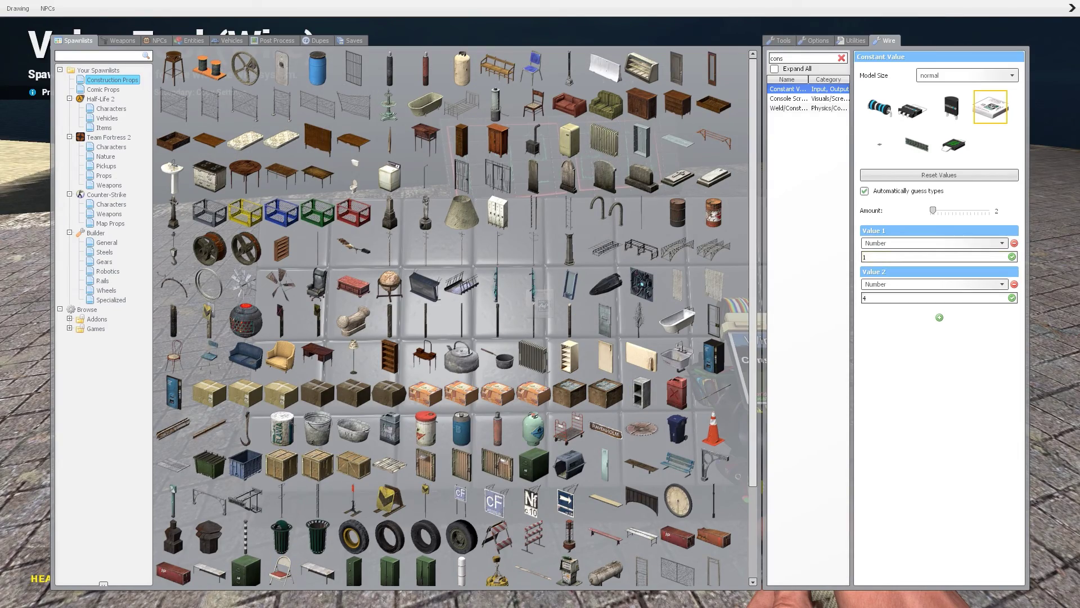
{"action": "type", "text": "q"}
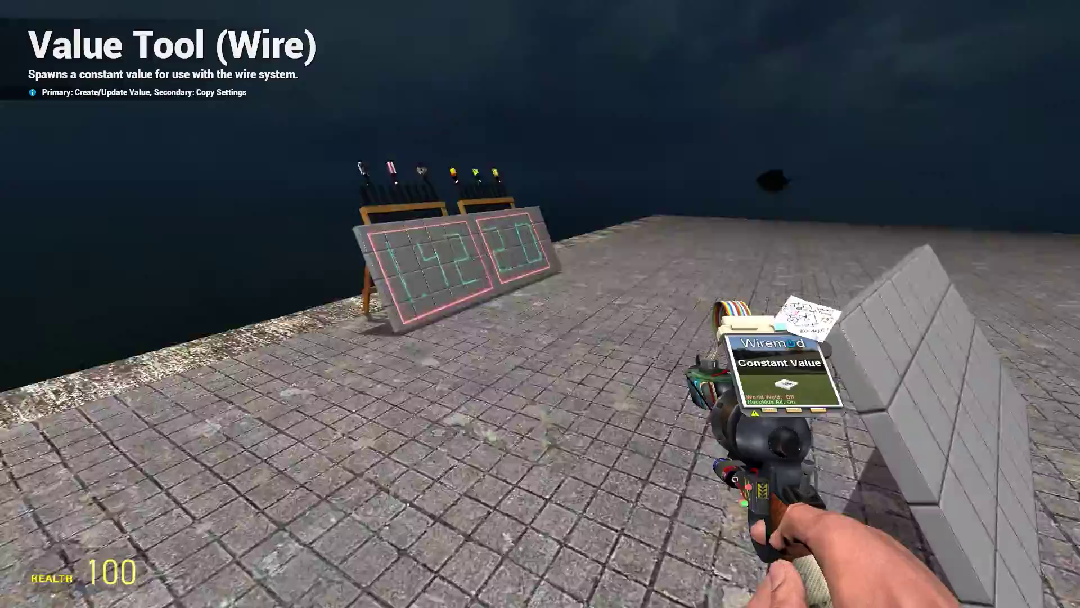
- Place the constant value chip on the second row of the blank tiled plate, near its middle
{"action": "type", "text": "ad"}
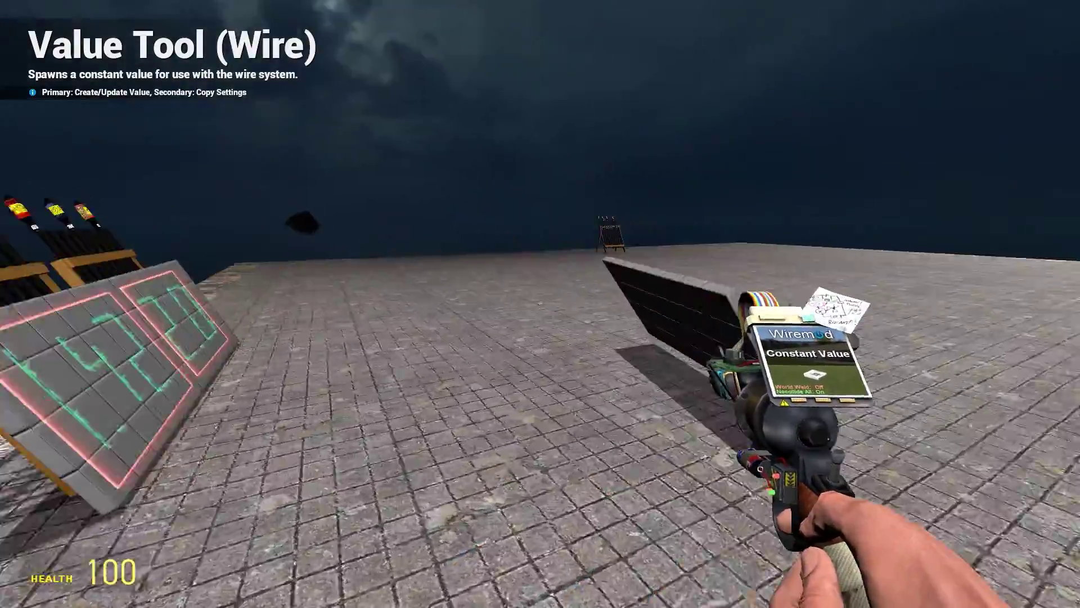
{"action": "type", "text": "dw"}
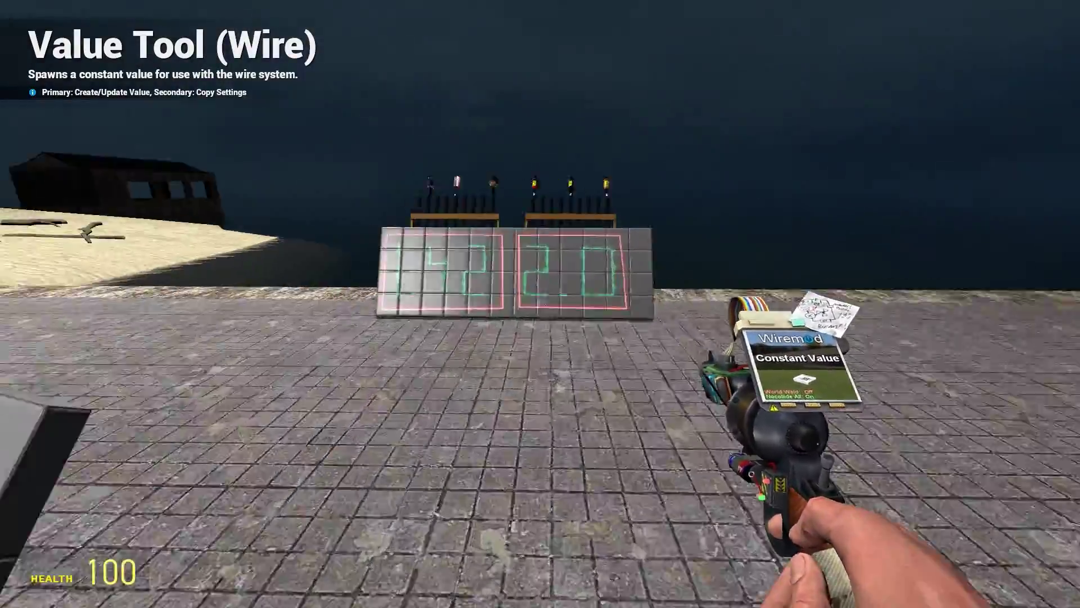
{"action": "type", "text": "a"}
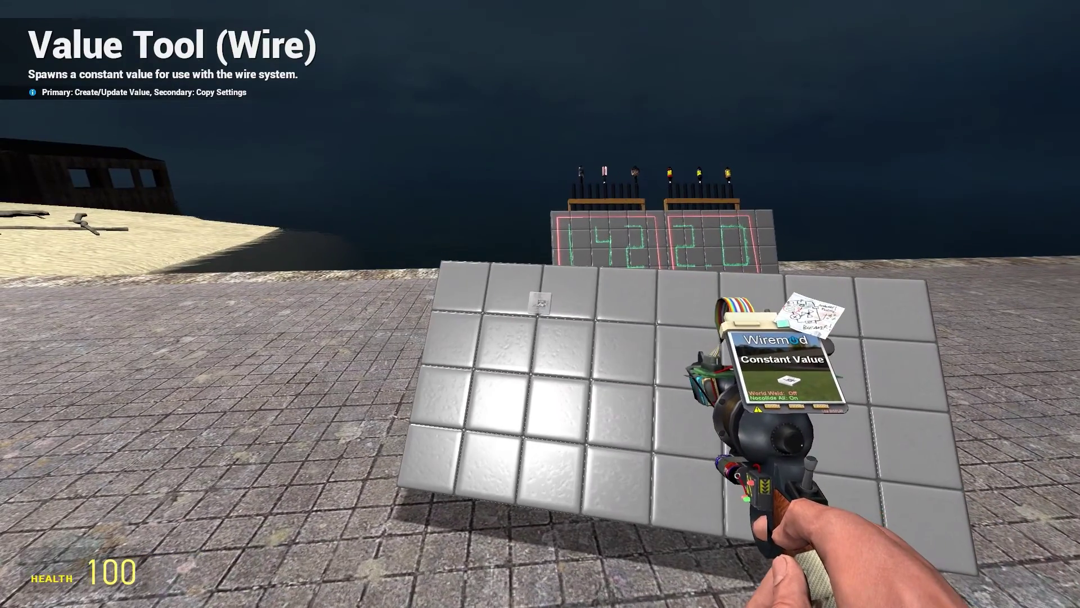
{"action": "type", "text": "q"}
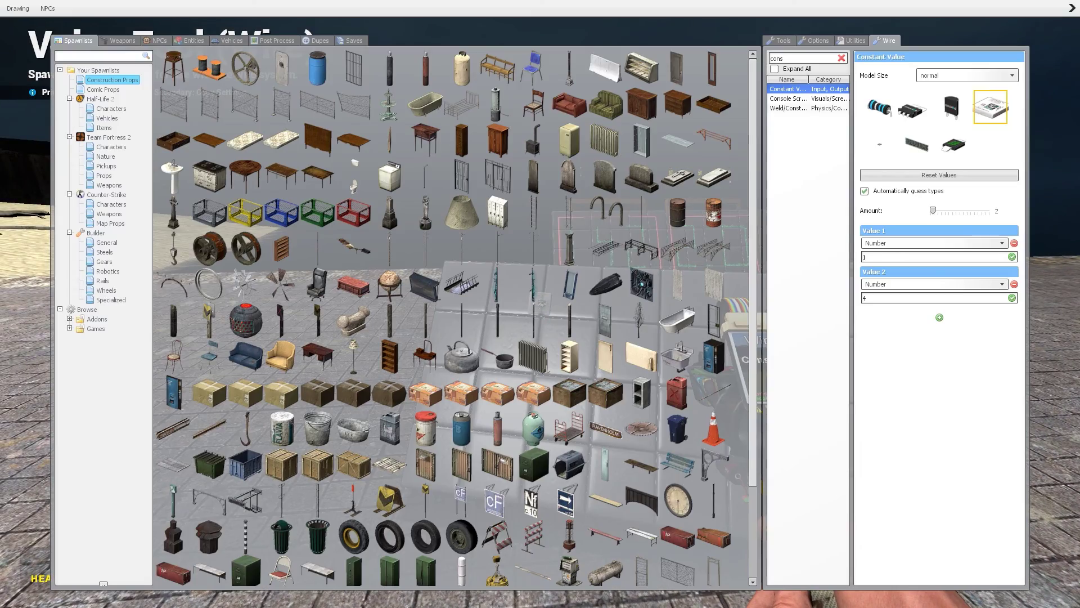
{"action": "type", "text": "qw"}
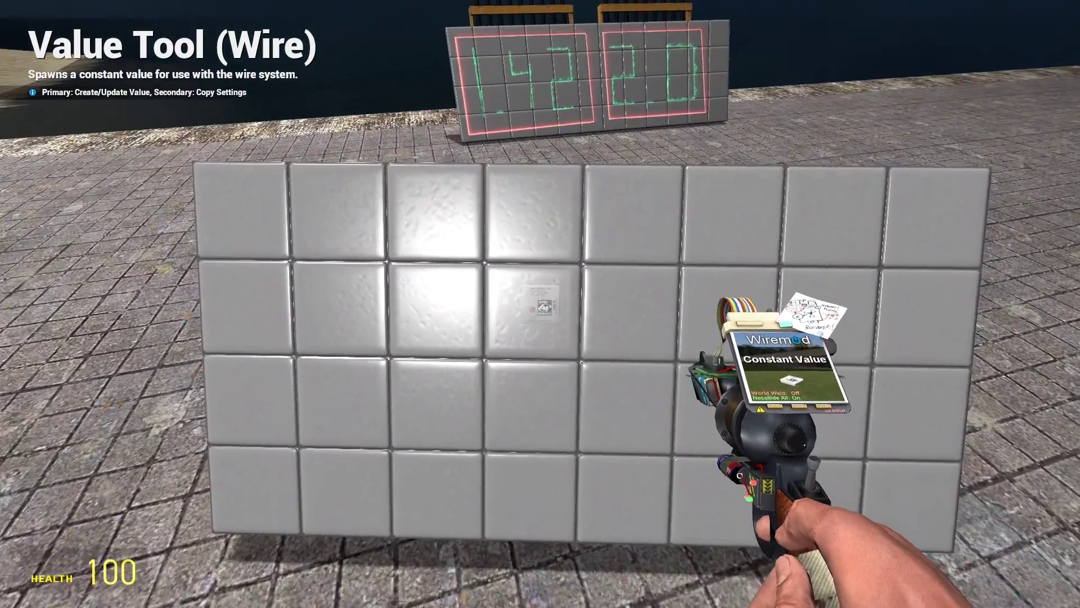
{"action": "left_click", "coordinate": [540, 303]}
{"action": "key", "text": "s"}
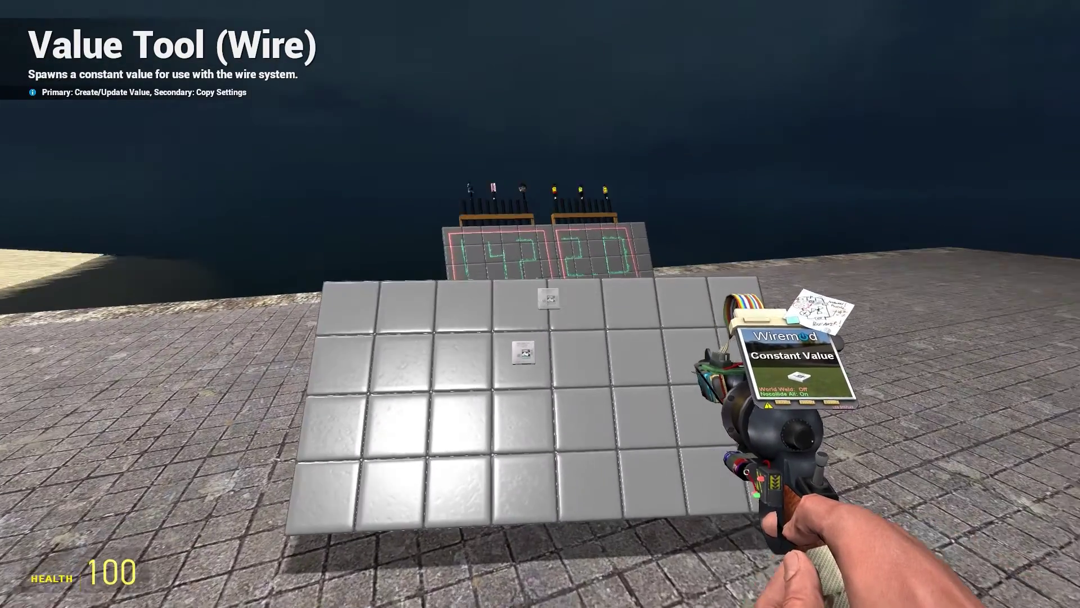
- Find the Wire Button tool by searching for "butt" and place a red ARM button beside the constant value chip on the plate
{"action": "key", "text": "q"}
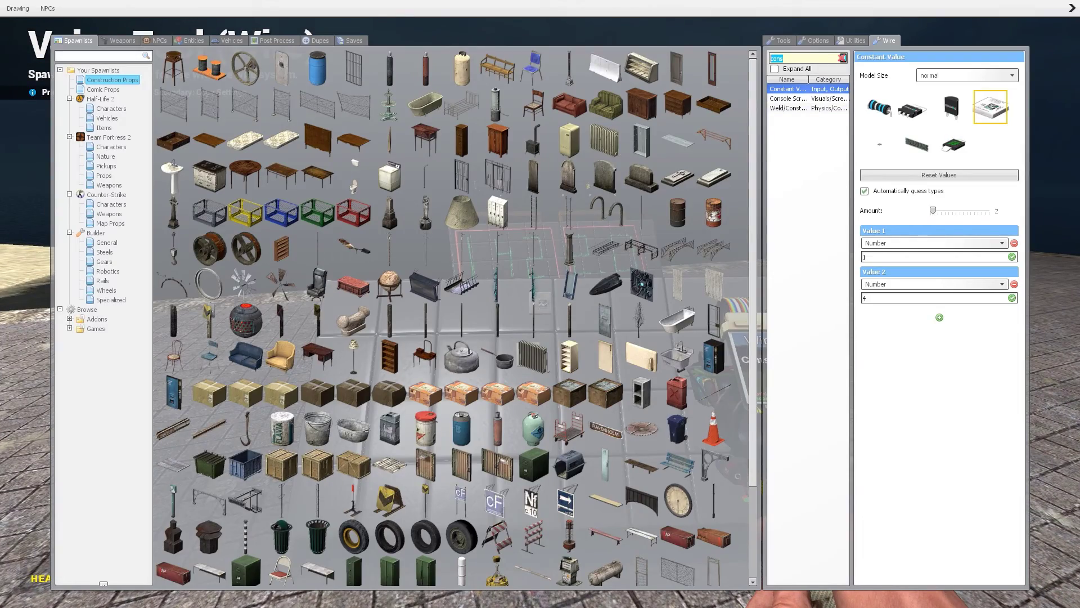
{"action": "type", "text": "butt"}
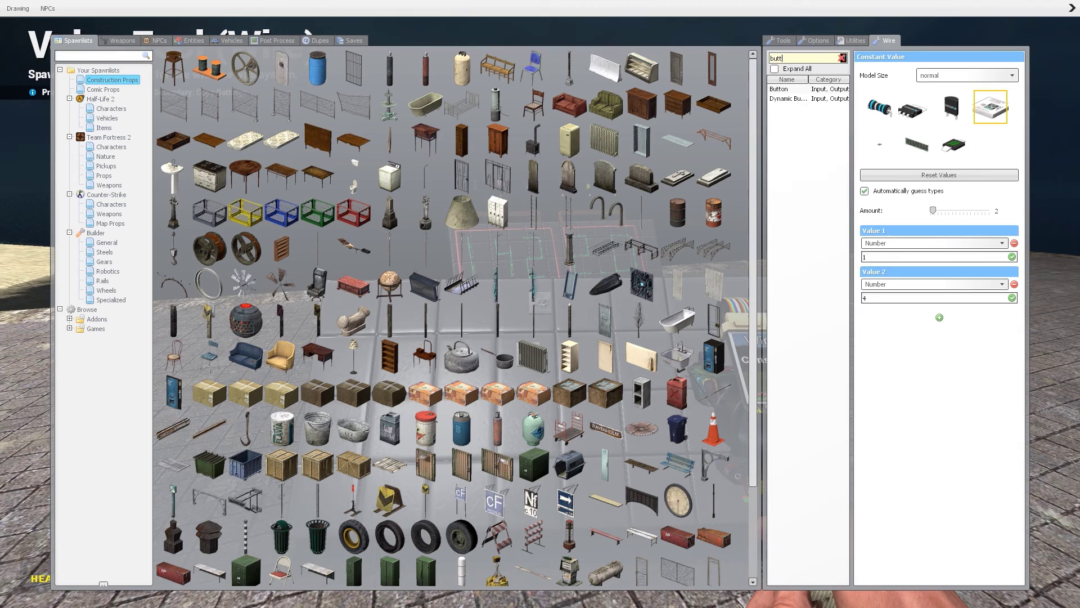
{"action": "left_click", "coordinate": [799, 88]}
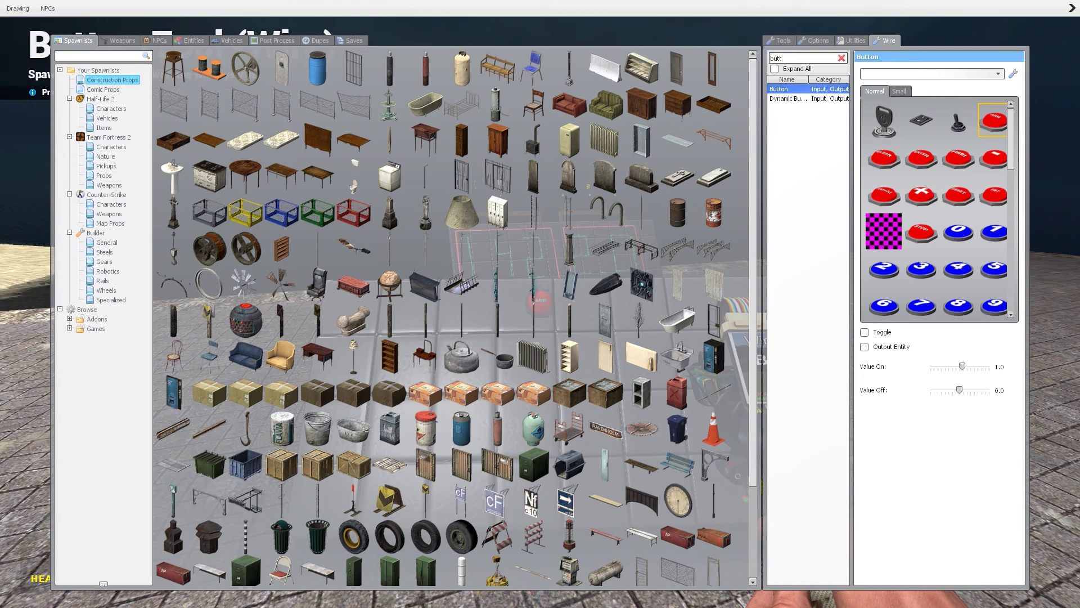
{"action": "scroll", "coordinate": [993, 232], "scroll_direction": "down", "scroll_amount": 3}
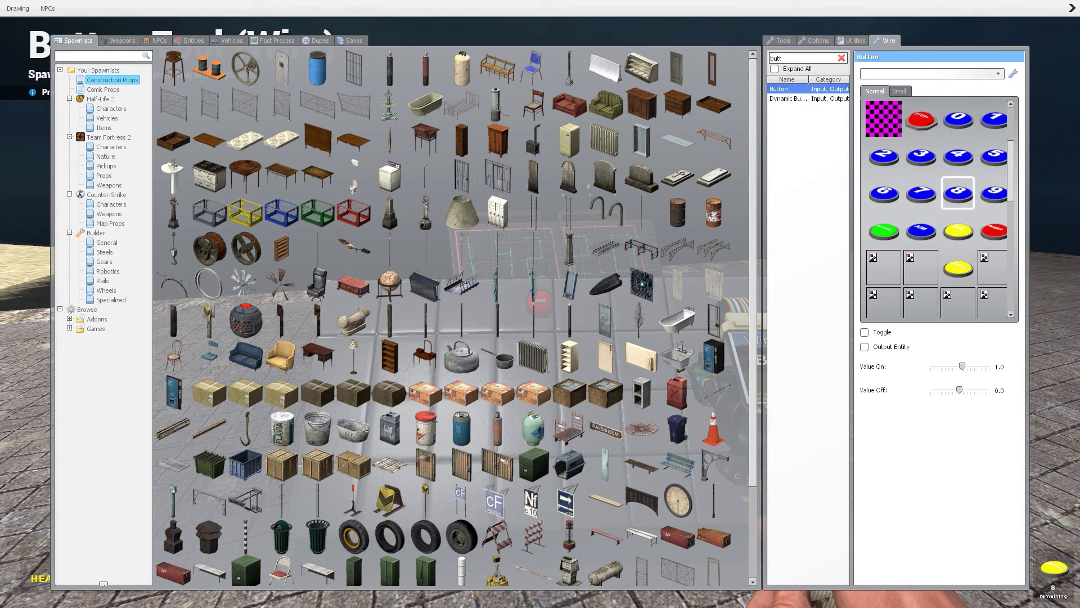
{"action": "scroll", "coordinate": [994, 194], "scroll_direction": "up", "scroll_amount": 3}
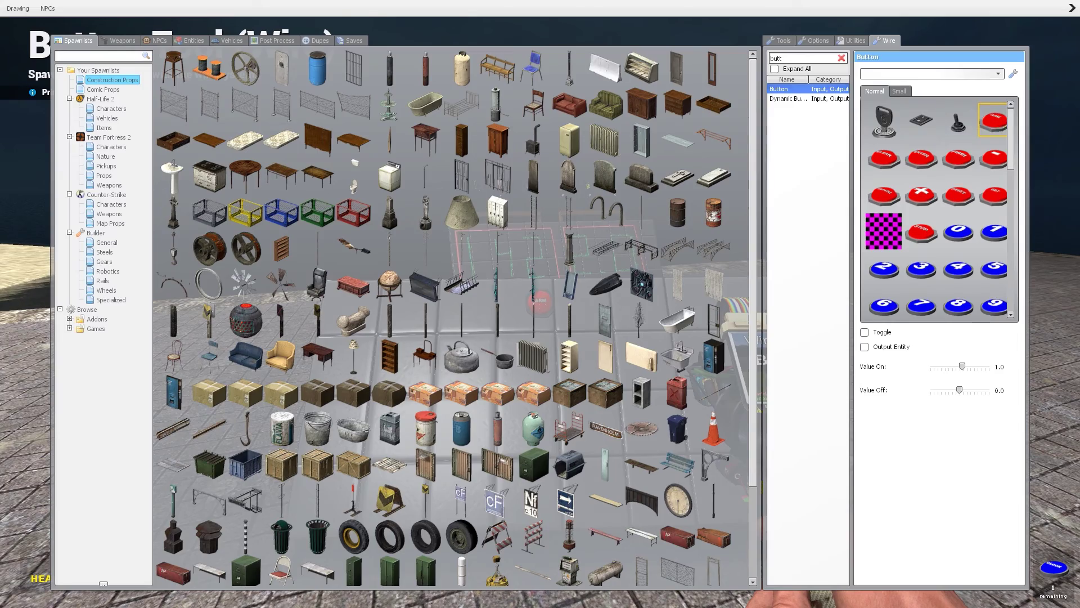
{"action": "key", "text": "q"}
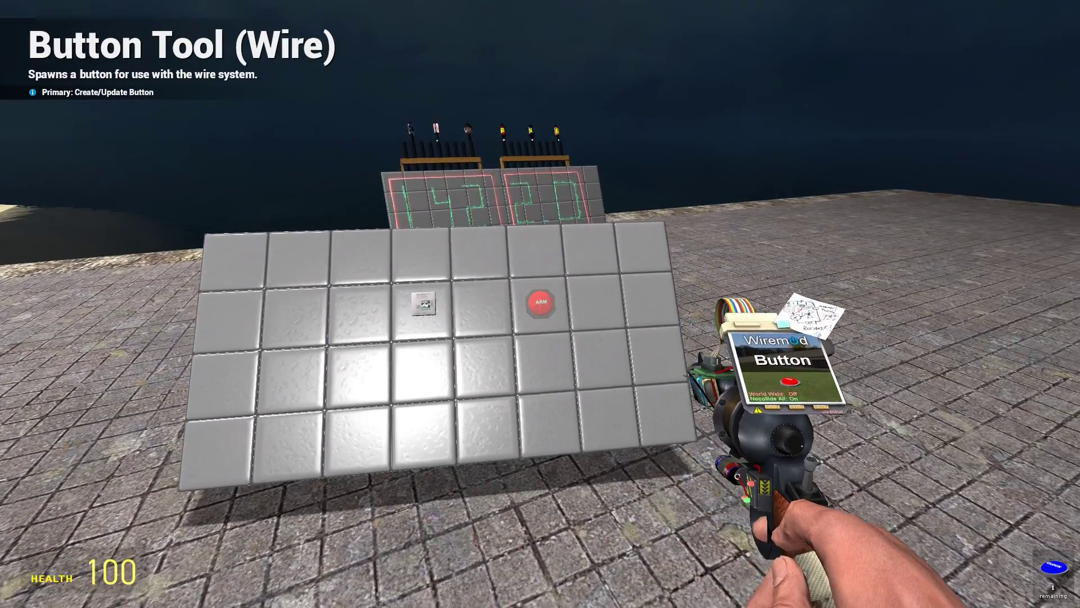
{"action": "left_click", "coordinate": [540, 304]}
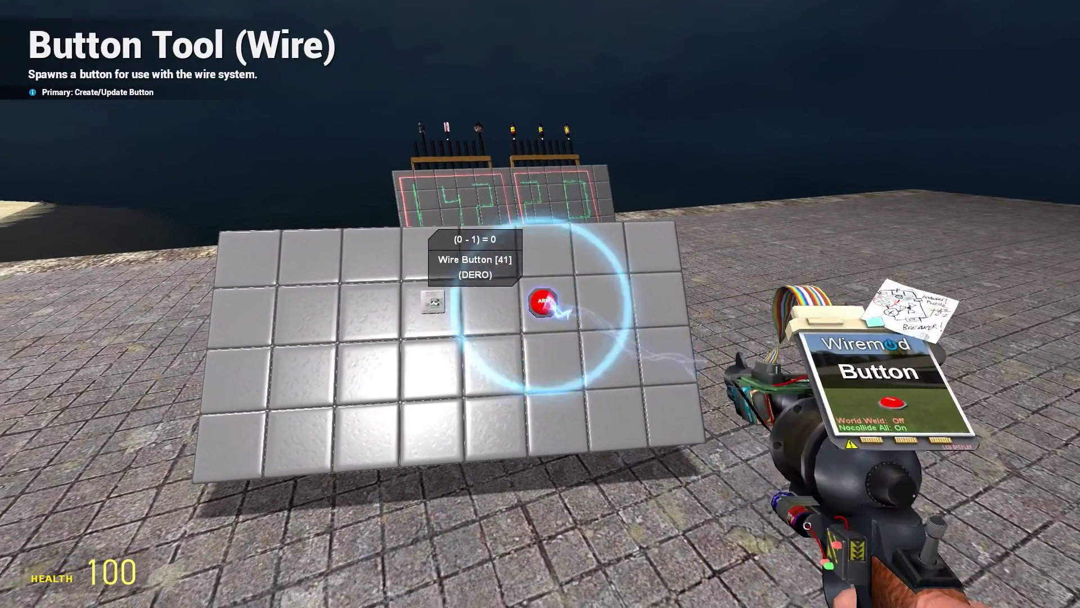
{"action": "key", "text": "q"}
{"action": "left_click_drag", "start_coordinate": [806, 58], "coordinate": [570, 81]}
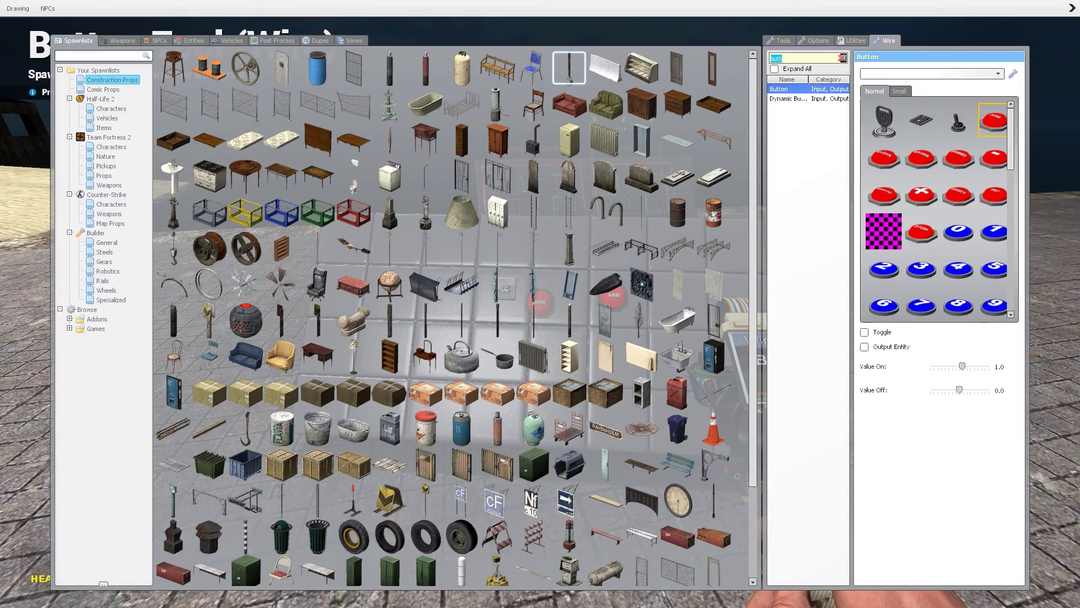
{"action": "type", "text": "delay"}
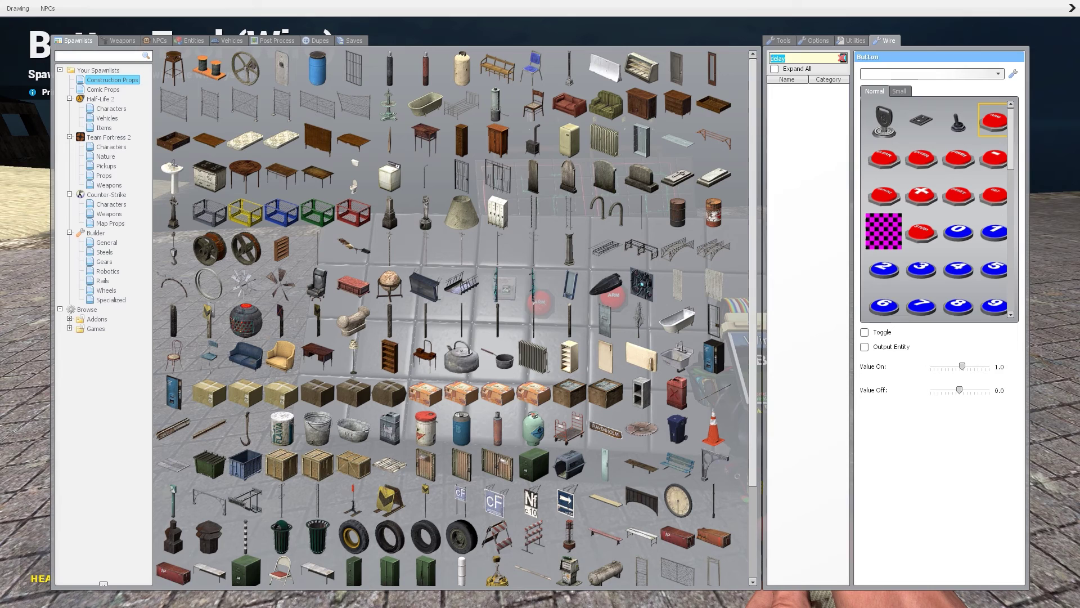
{"action": "key", "text": "BackSpace"}
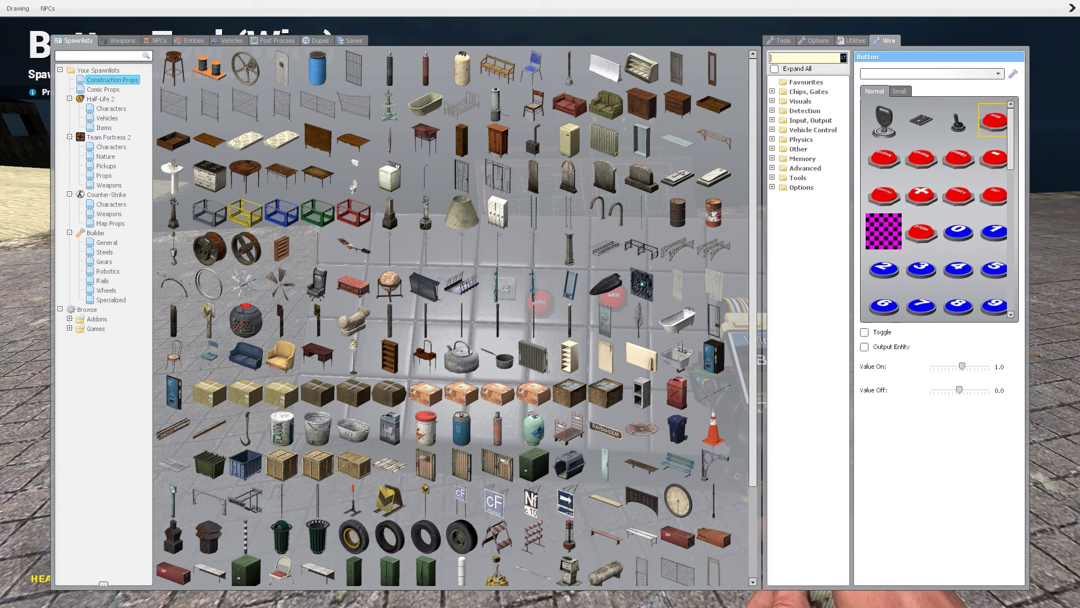
- Find the Gates tool by searching for "gates" and select the Delay gate by filtering the gate list for "delay"
{"action": "left_click", "coordinate": [809, 92]}
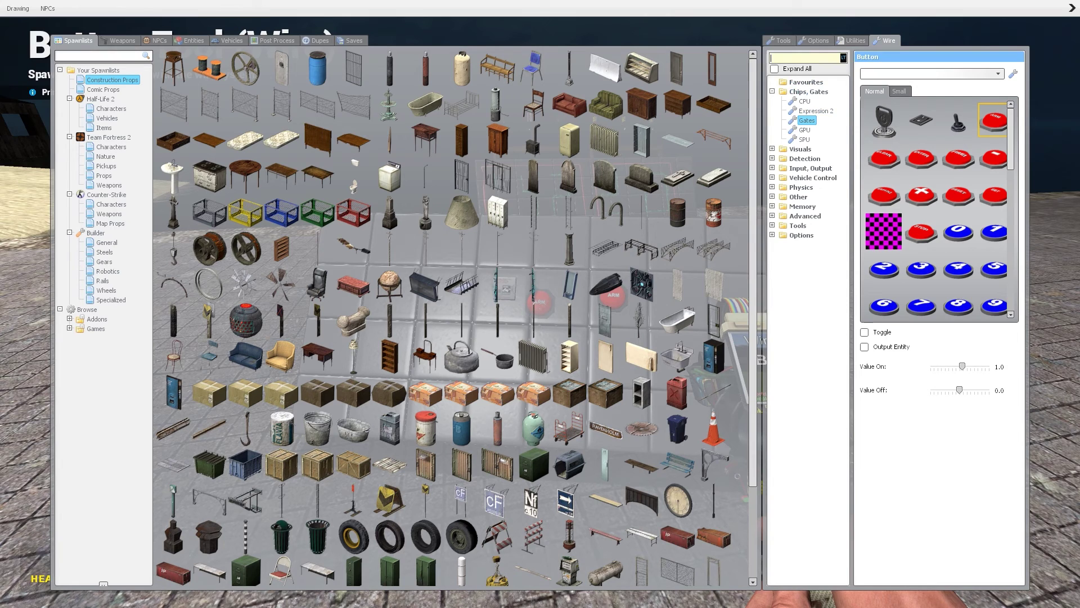
{"action": "type", "text": "gate"}
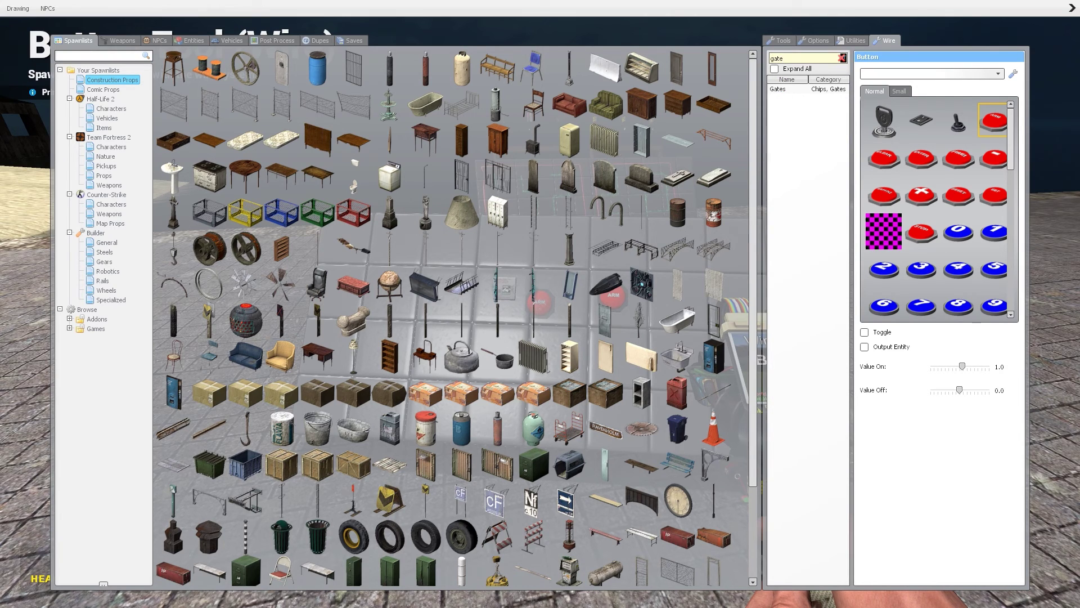
{"action": "type", "text": "s"}
{"action": "key", "text": "Return"}
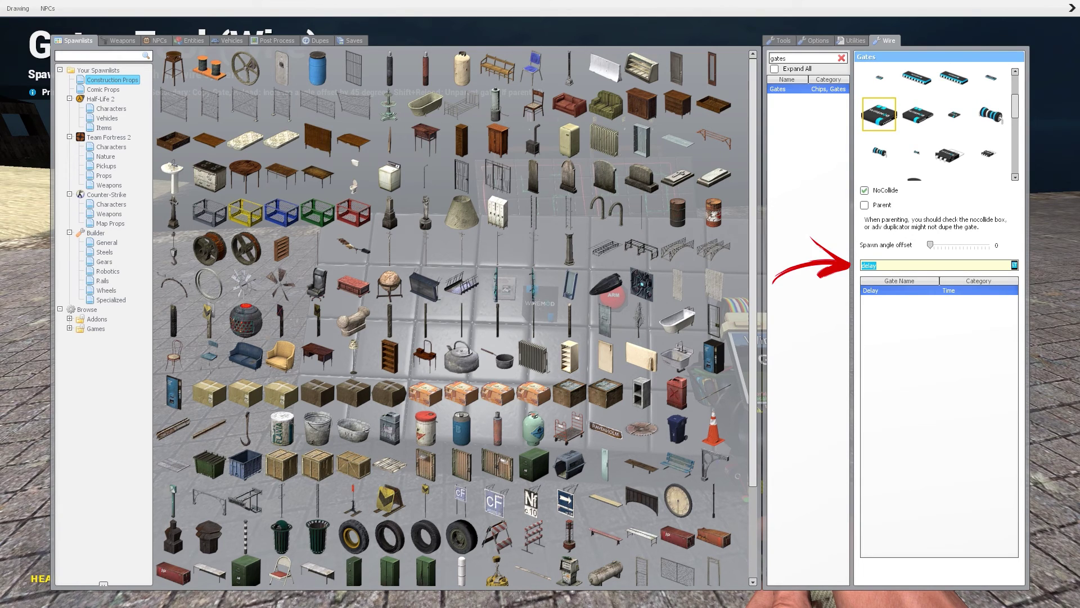
{"action": "type", "text": "de"}
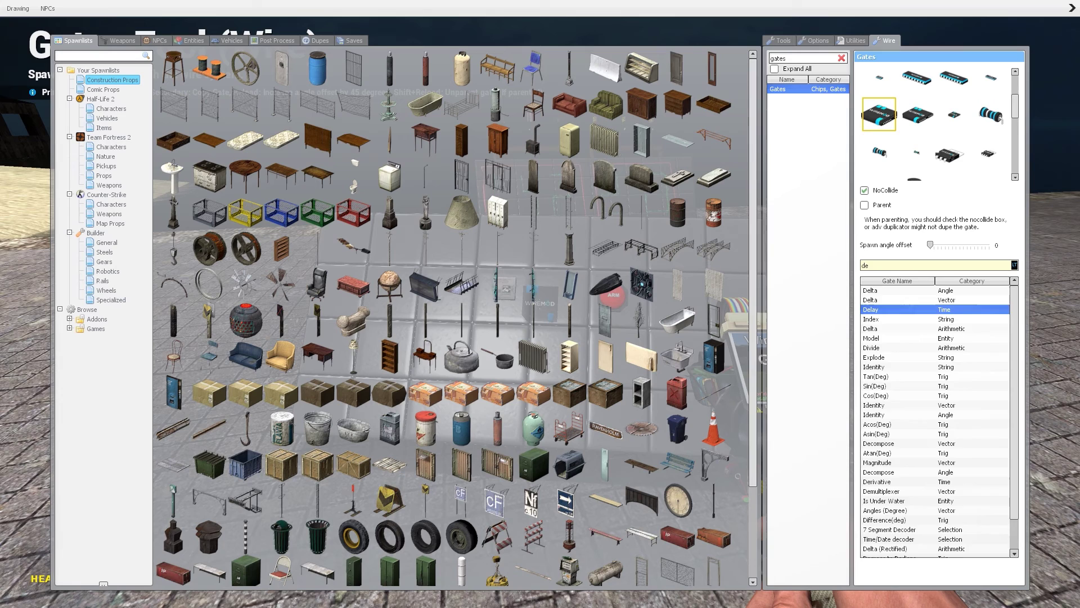
{"action": "type", "text": "lay"}
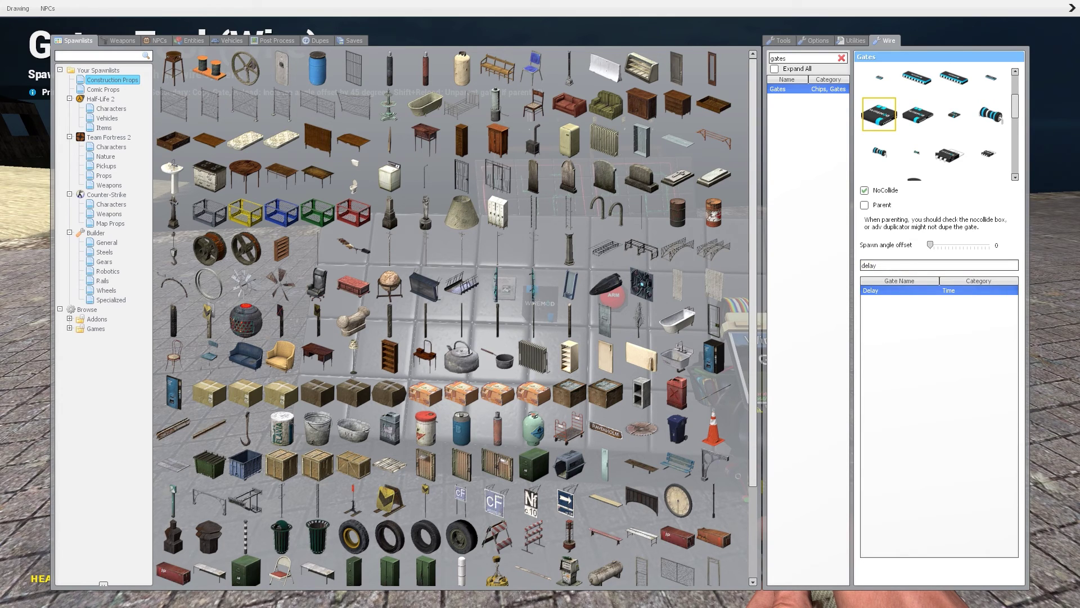
{"action": "key", "text": "Escape"}
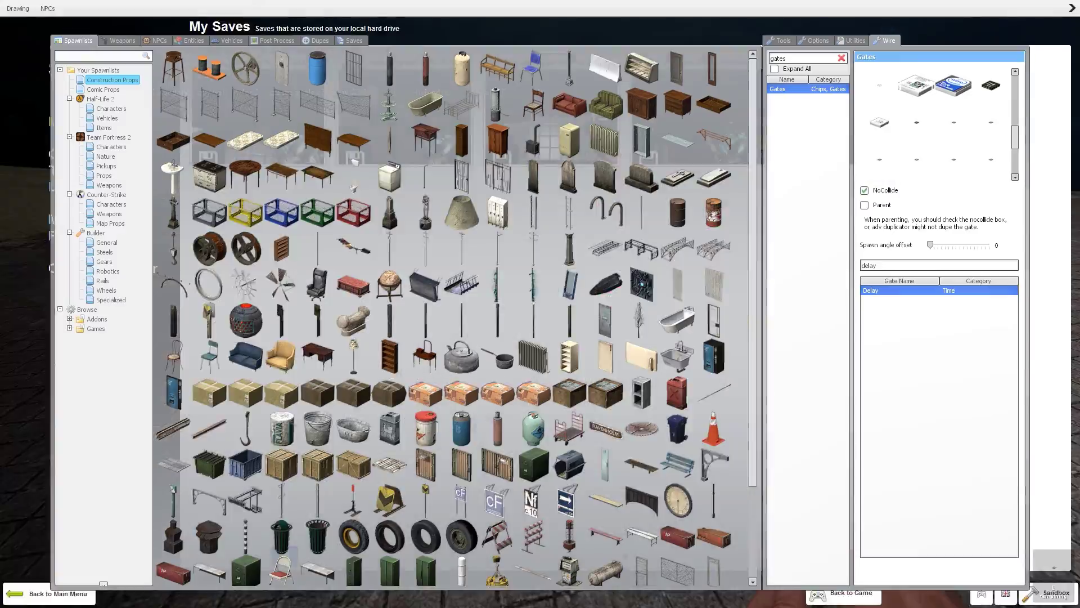
{"action": "key", "text": "Escape"}
{"action": "key", "text": "q"}
- Place six Delay gates on the plate beside the constant value chip, in two columns of three
{"action": "key", "text": "a"}
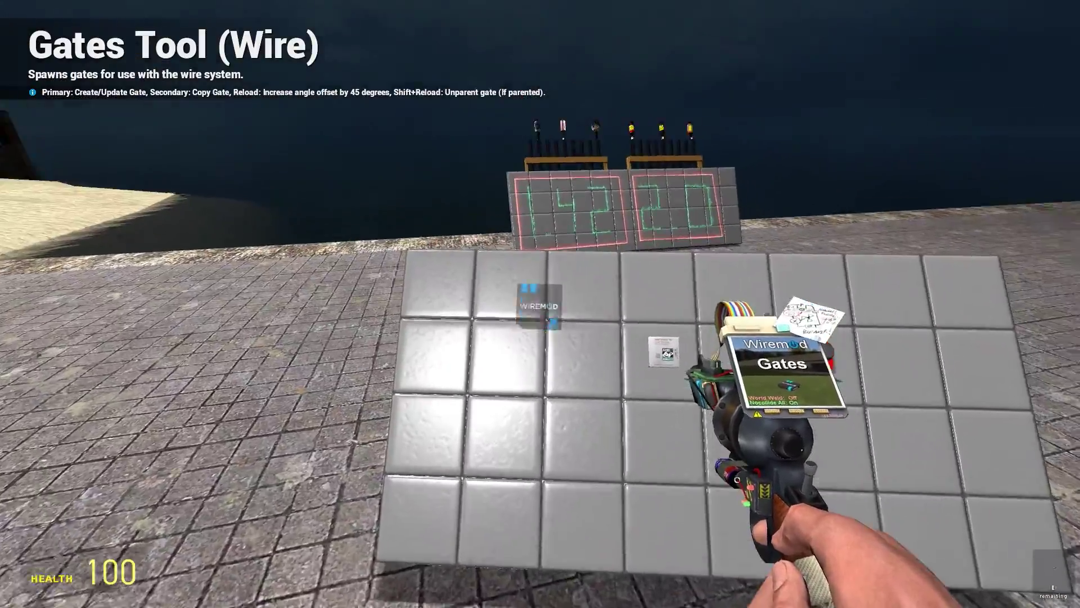
{"action": "key", "text": "d"}
{"action": "key", "text": "w"}
{"action": "key", "text": "a"}
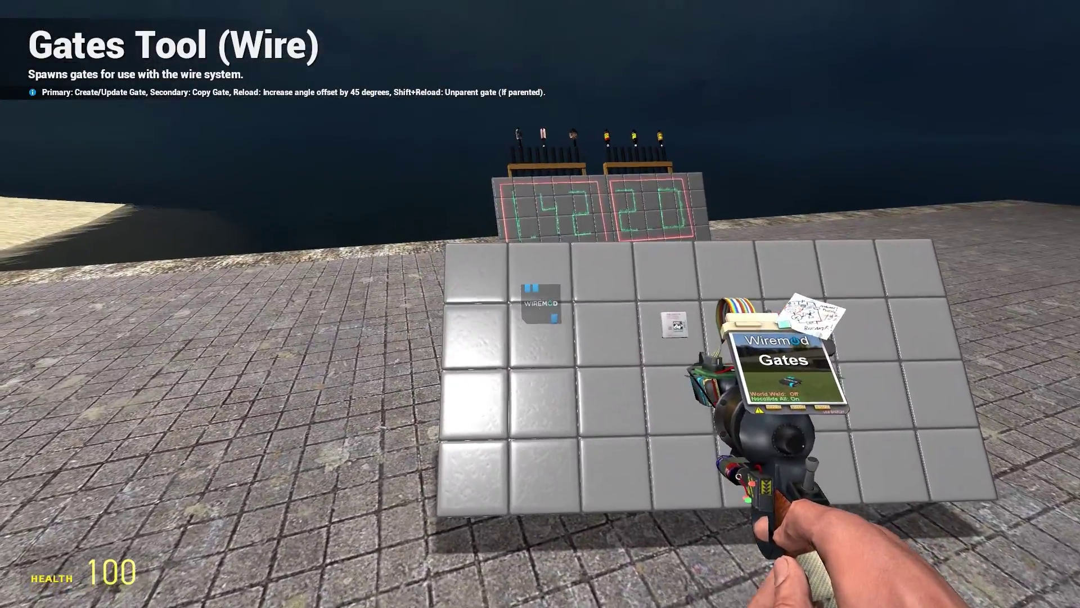
{"action": "left_click", "coordinate": [540, 304]}
{"action": "left_click", "coordinate": [540, 305]}
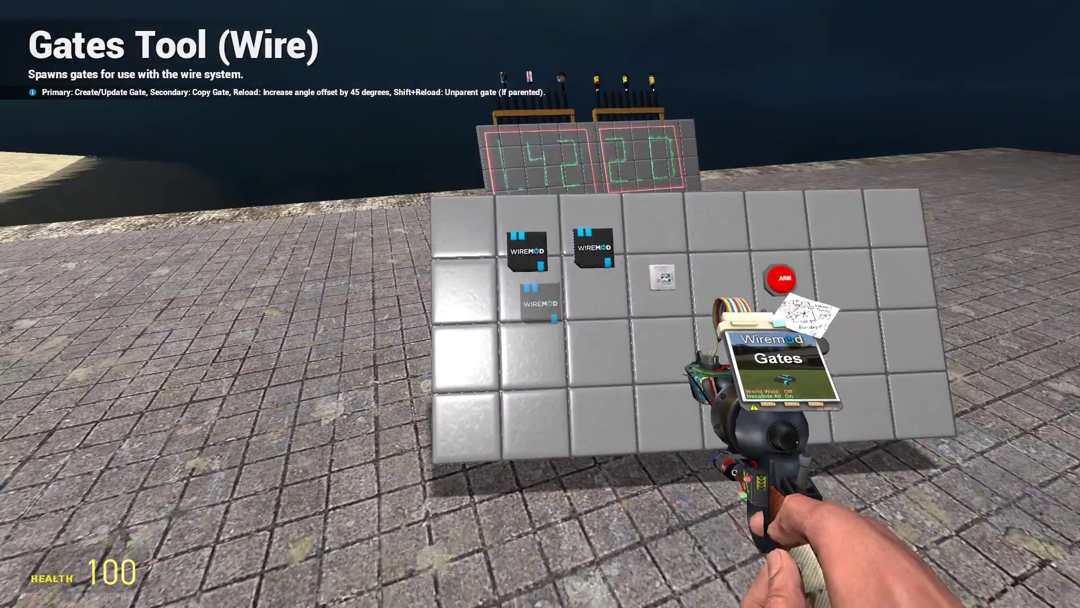
{"action": "left_click", "coordinate": [540, 304]}
{"action": "left_click", "coordinate": [540, 303]}
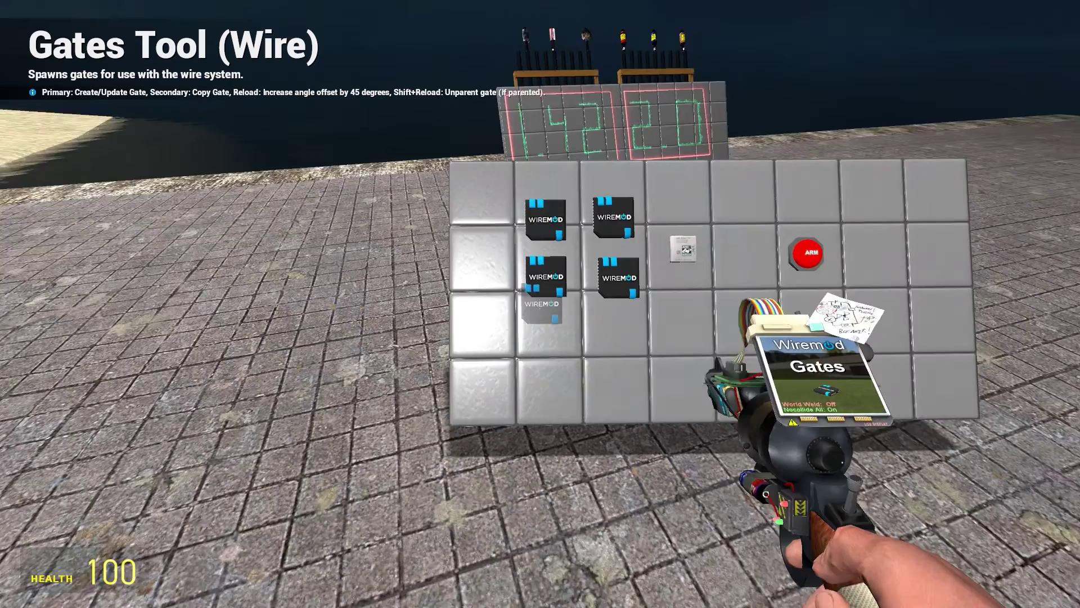
{"action": "left_click", "coordinate": [541, 304]}
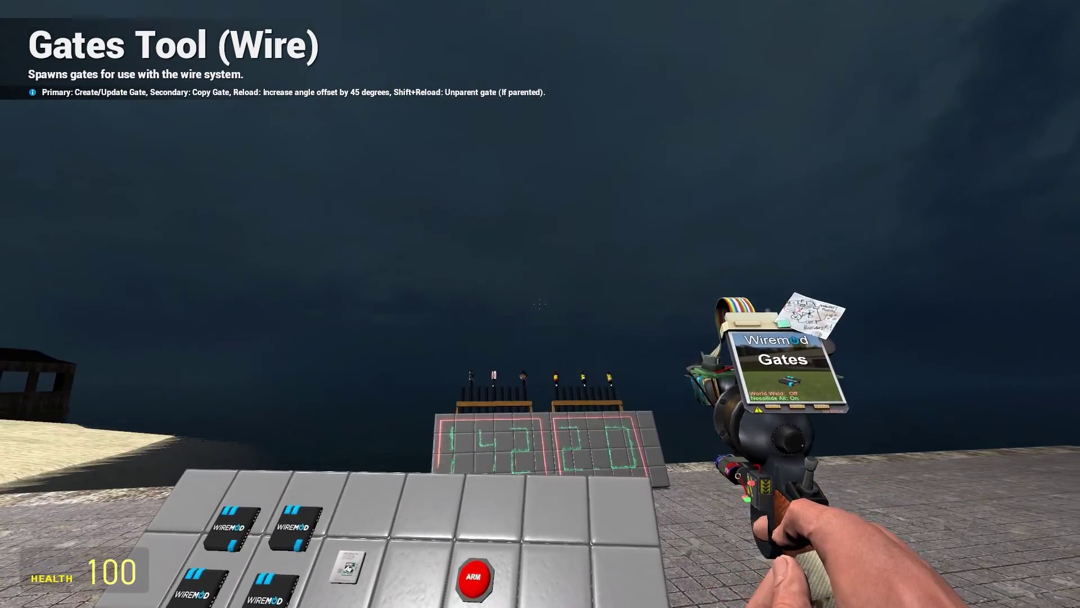
- Find the Wire Advanced tool by searching for "wire" and equip it
{"action": "type", "text": "q"}
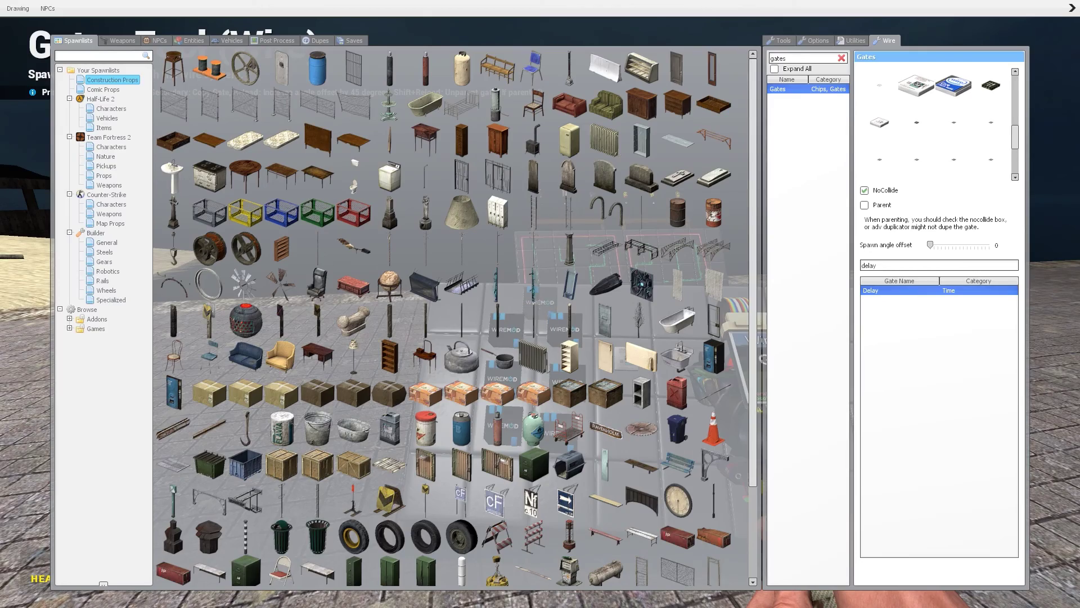
{"action": "type", "text": "q"}
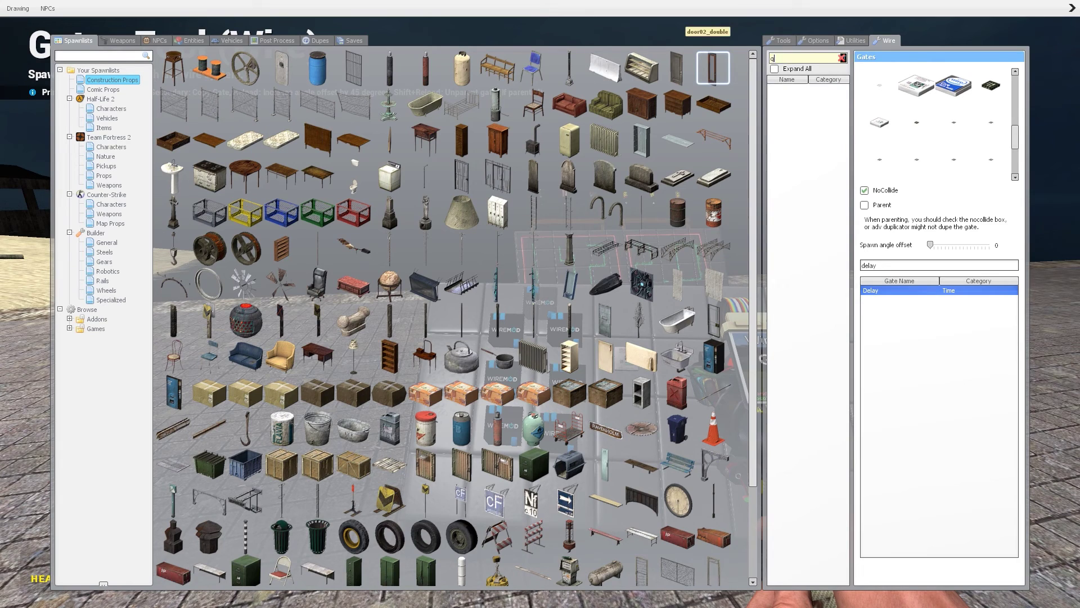
{"action": "type", "text": "wi"}
{"action": "key", "text": "BackSpace"}
{"action": "key", "text": "BackSpace"}
{"action": "key", "text": "BackSpace"}
{"action": "type", "text": "wire"}
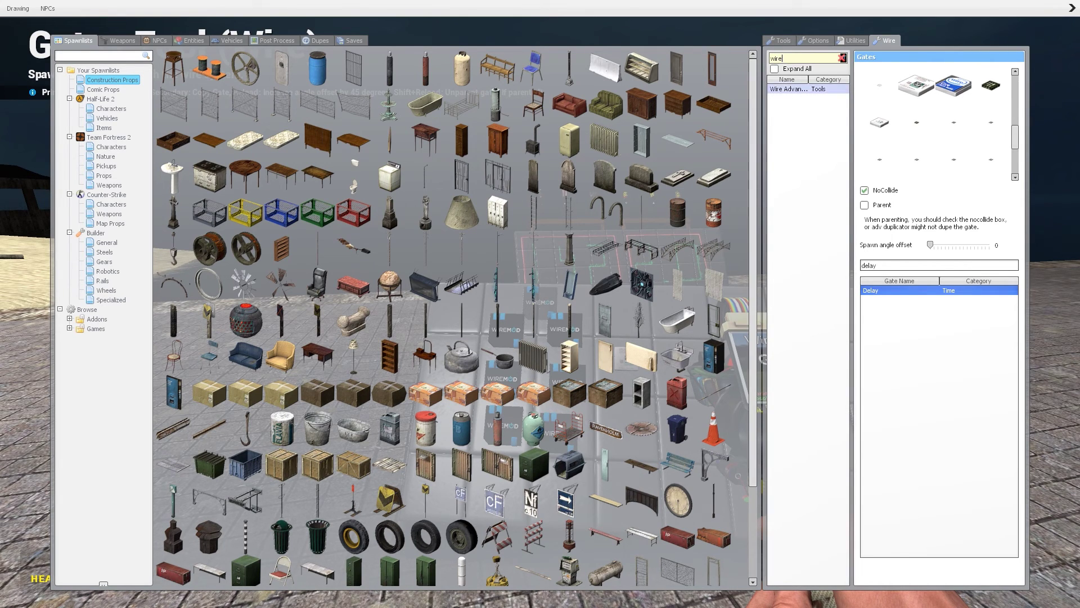
{"action": "left_click", "coordinate": [799, 89]}
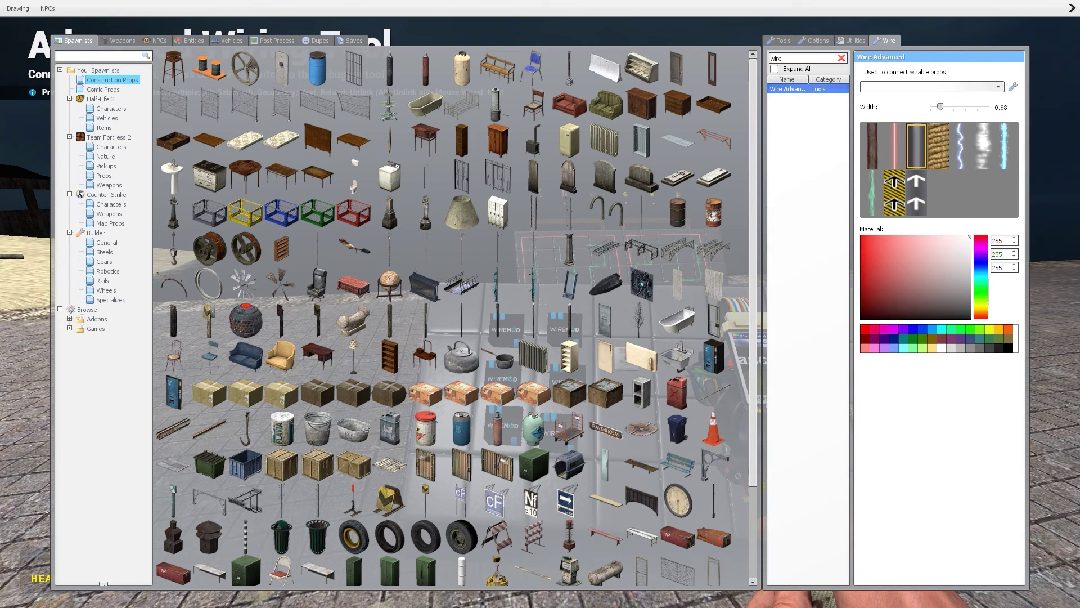
{"action": "key", "text": "q"}
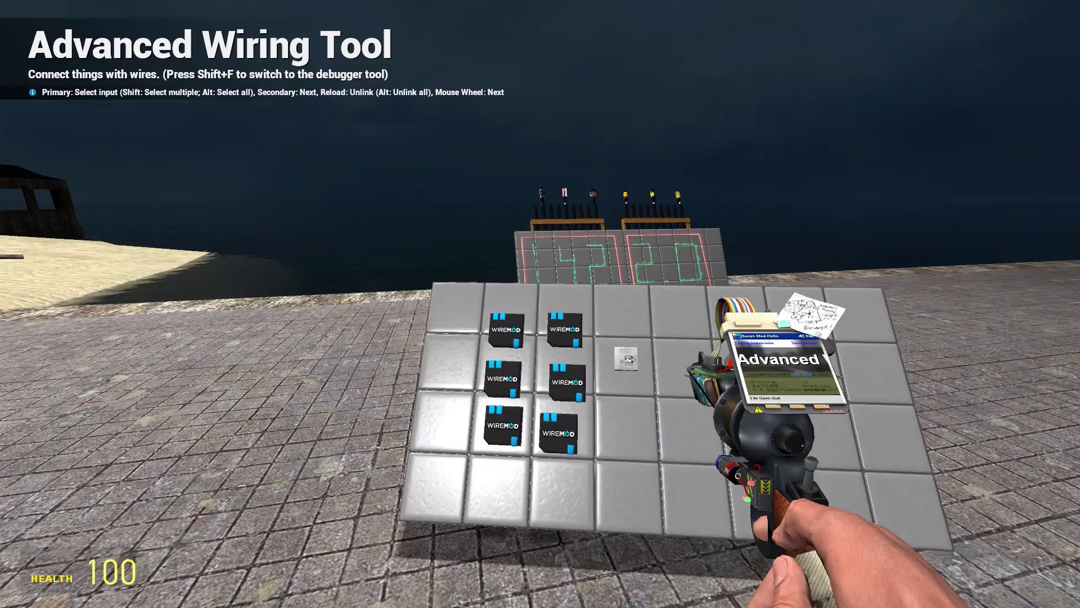
- Set the wire width of the Advanced Wiring Tool to 0.50
{"action": "key", "text": "q"}
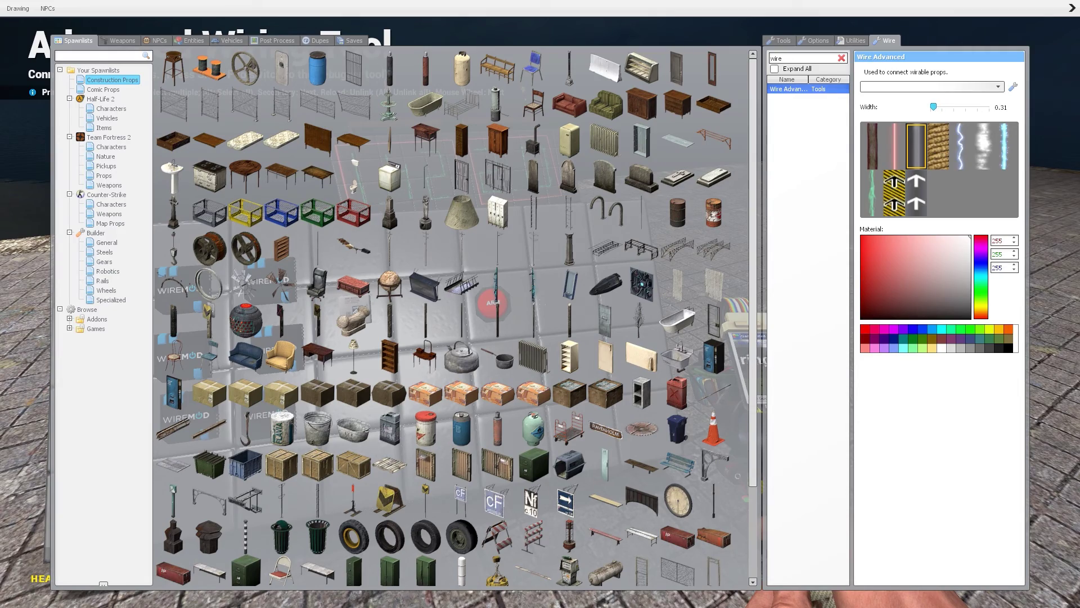
{"action": "key", "text": "q"}
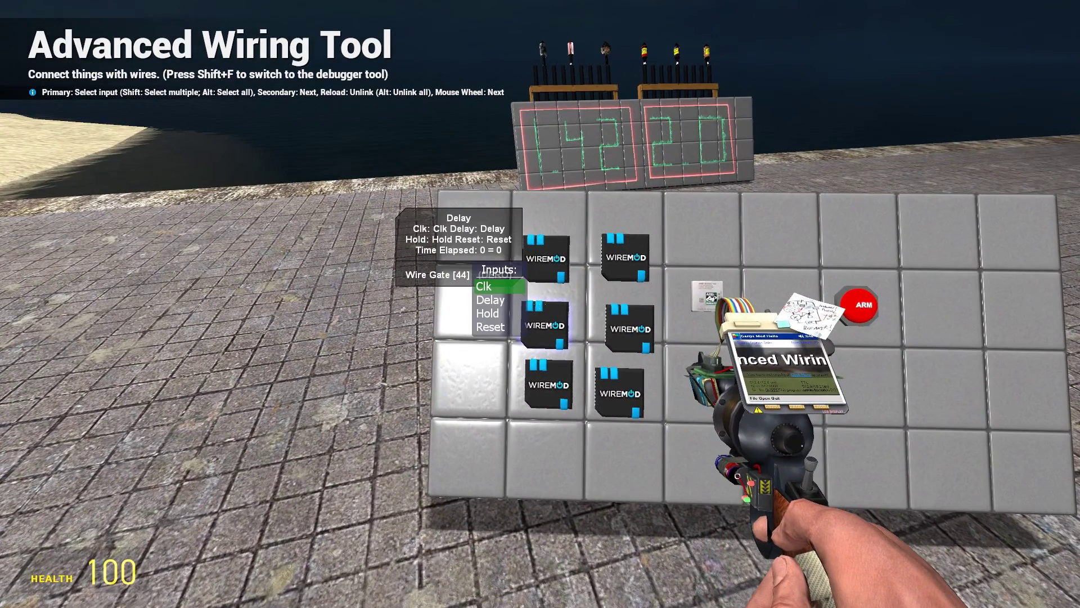
{"action": "key", "text": "q"}
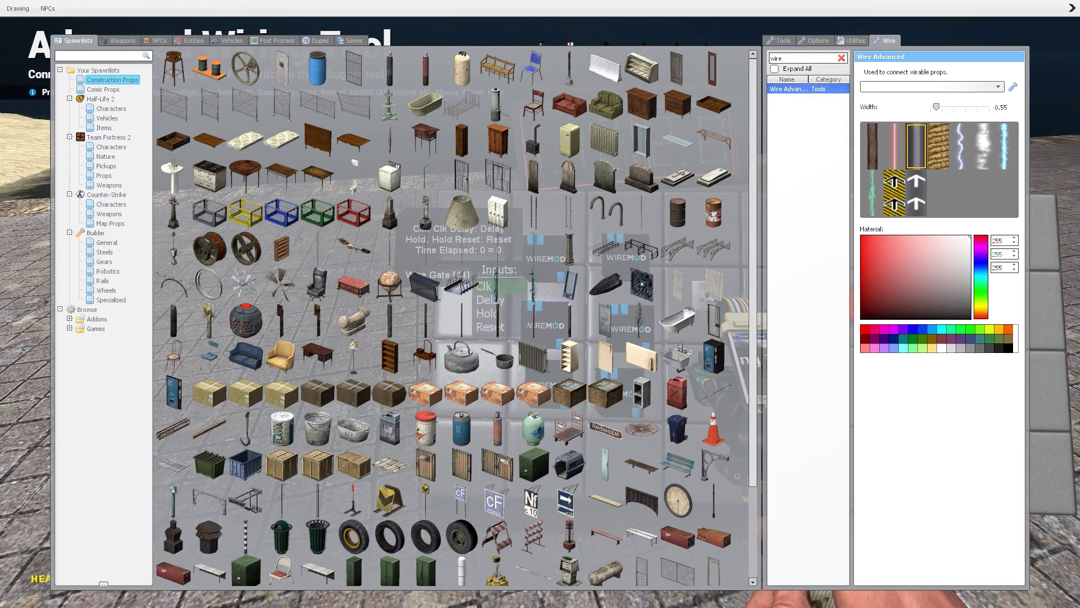
{"action": "key", "text": "q"}
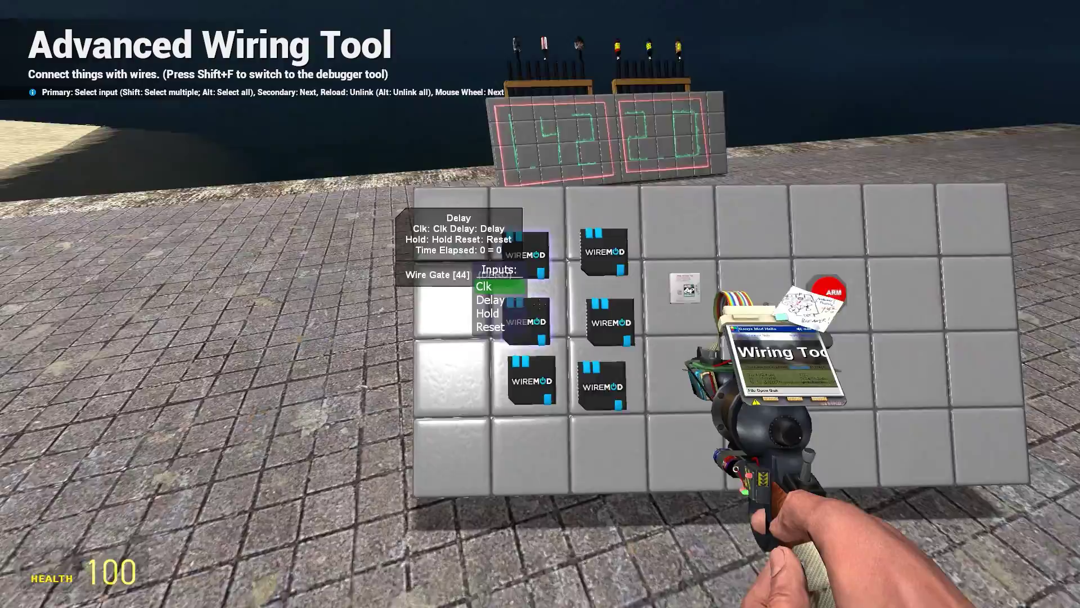
{"action": "key", "text": "a"}
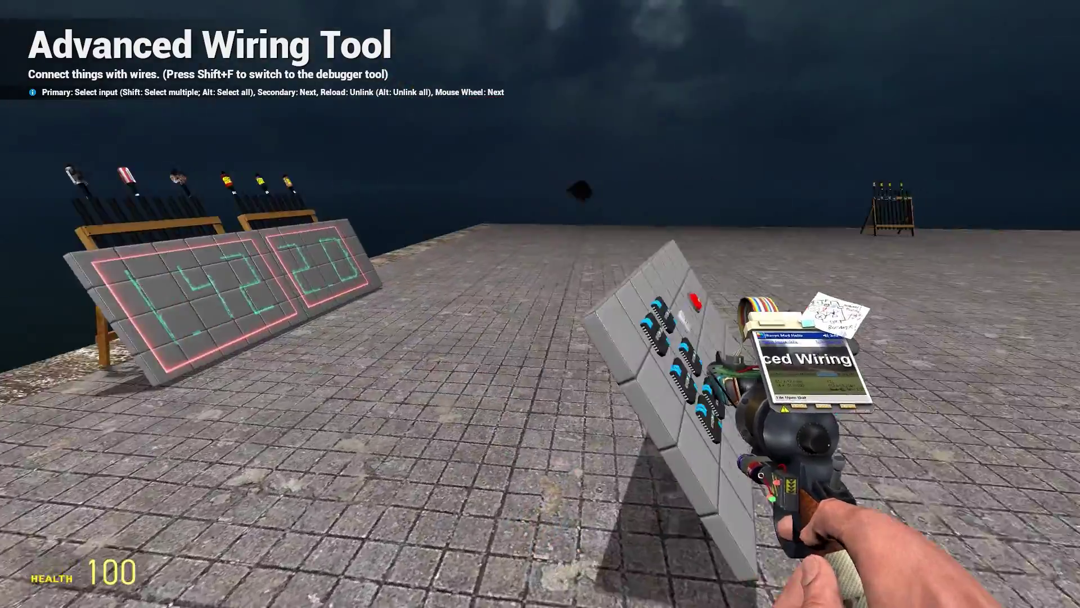
{"action": "key", "text": "d"}
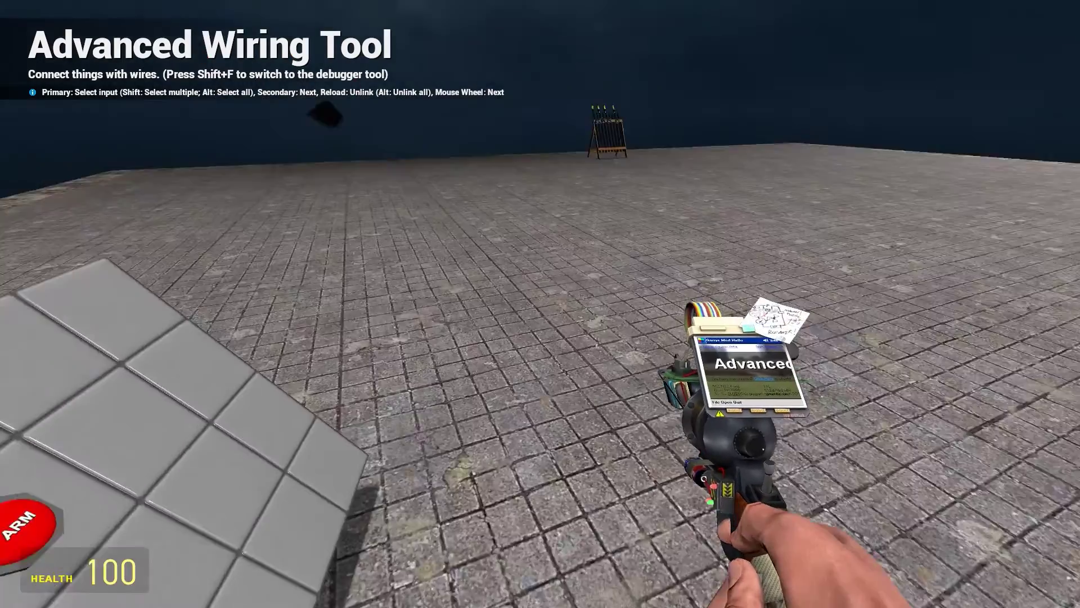
{"action": "key", "text": "q"}
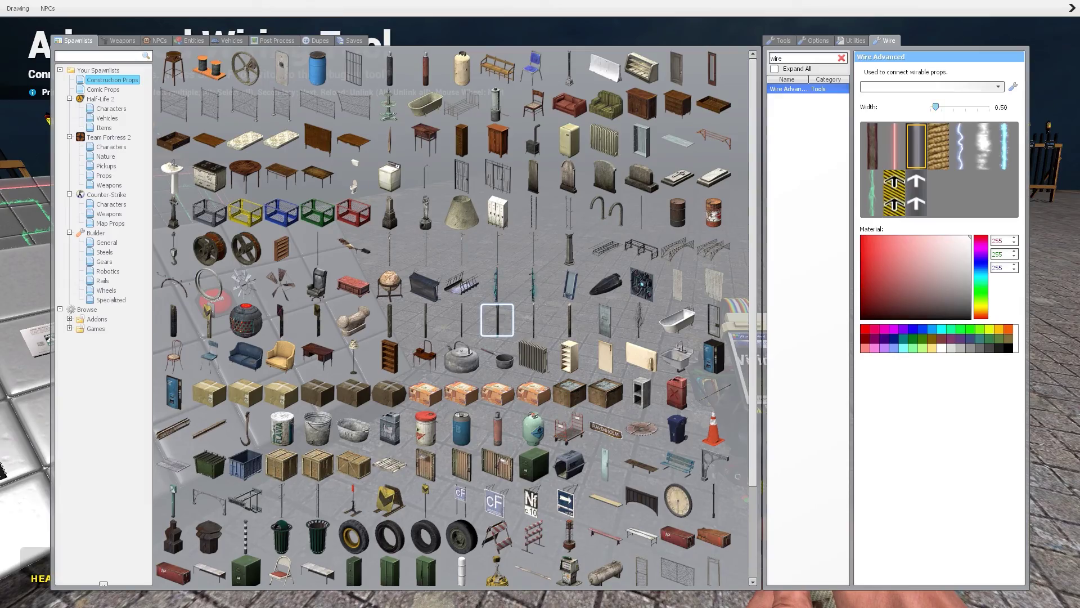
{"action": "key", "text": "q"}
- Wire the Clk input of the Delay gate in the plate's upper-left corner to the ARM button's output
{"action": "key", "text": "w"}
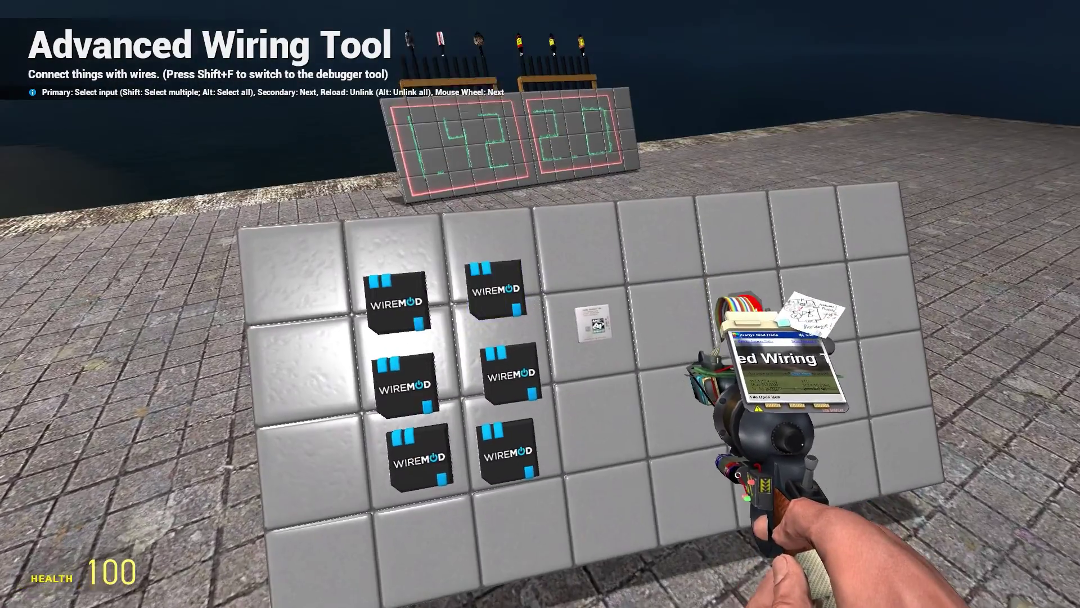
{"action": "key", "text": "d"}
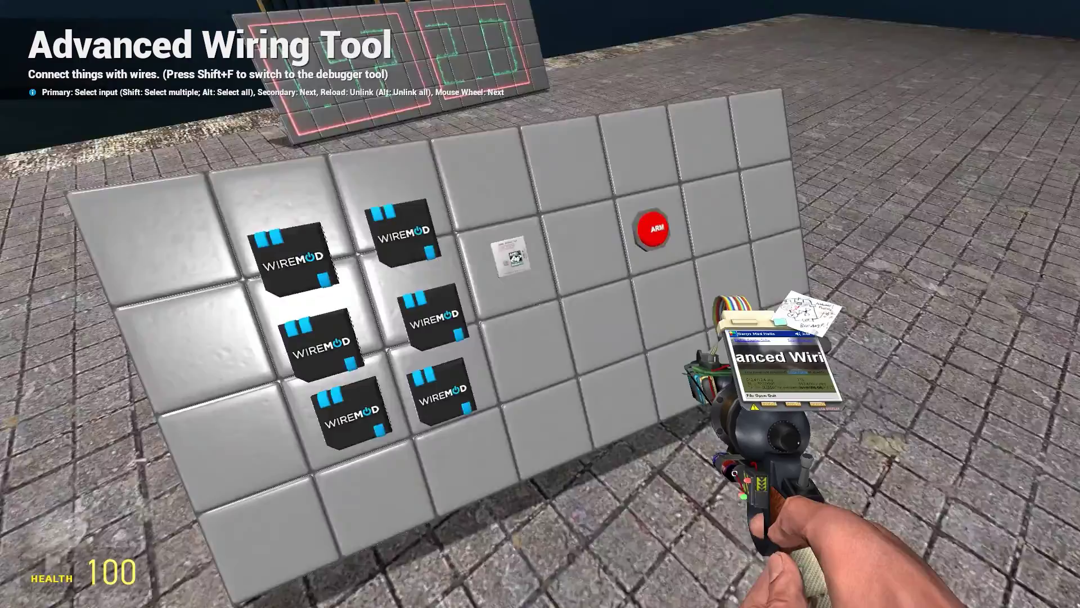
{"action": "key", "text": "a"}
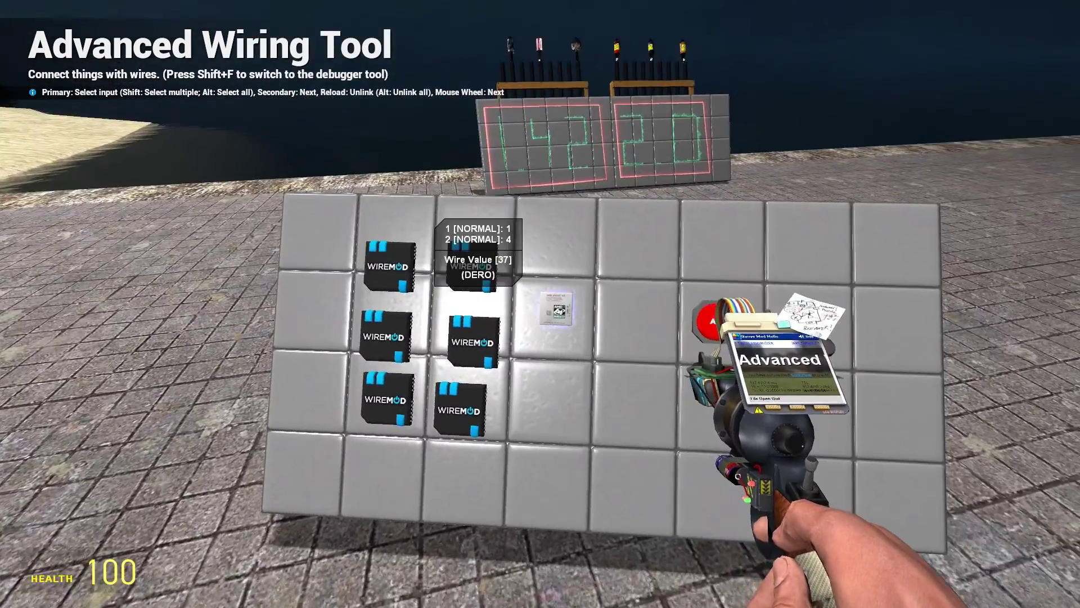
{"action": "key", "text": "a"}
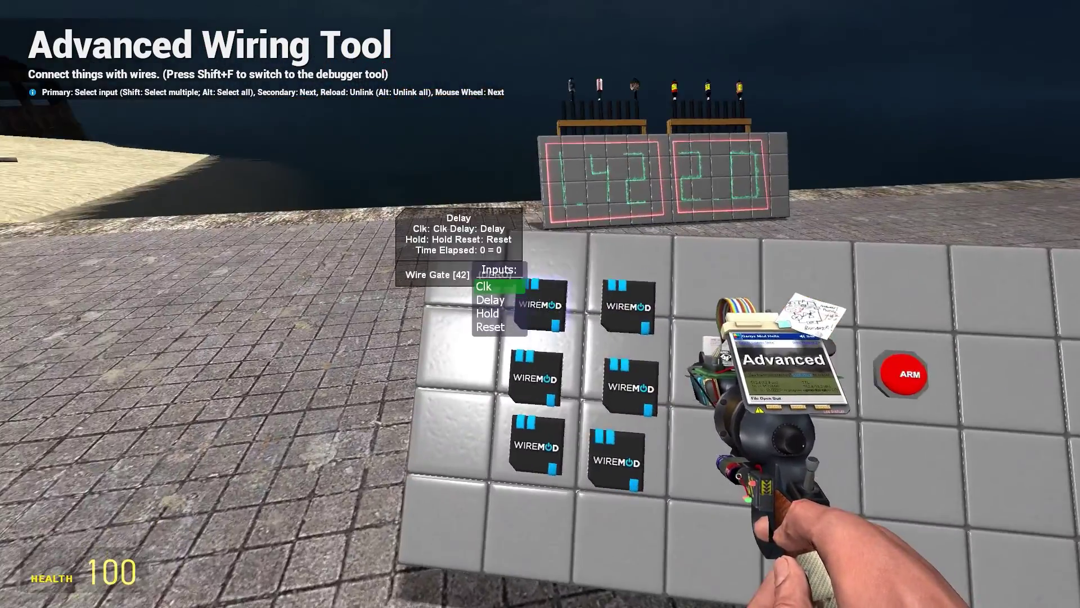
{"action": "left_click", "coordinate": [540, 304]}
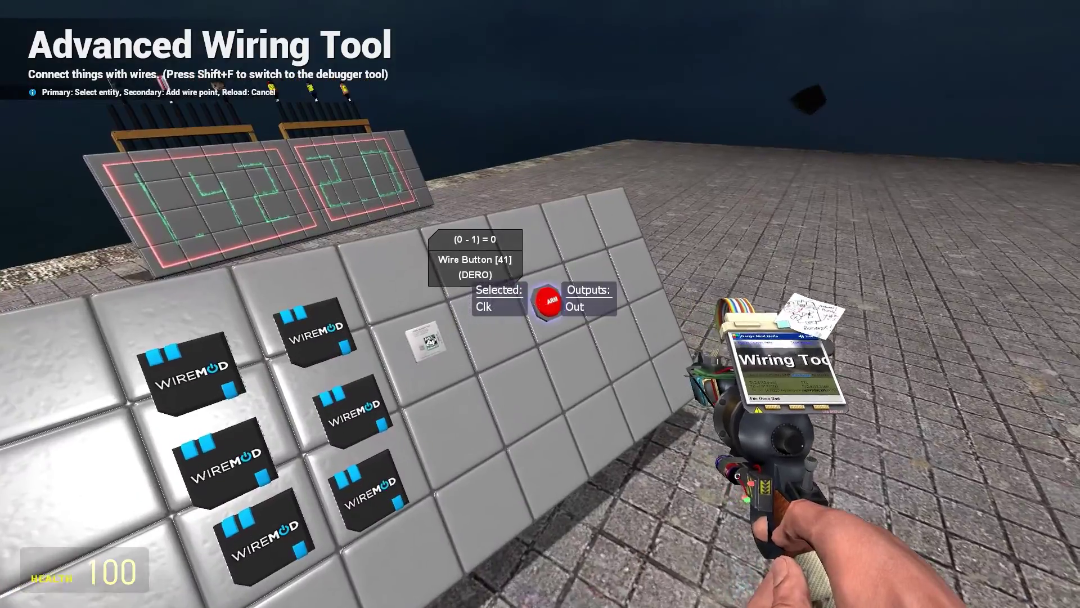
{"action": "left_click", "coordinate": [540, 305]}
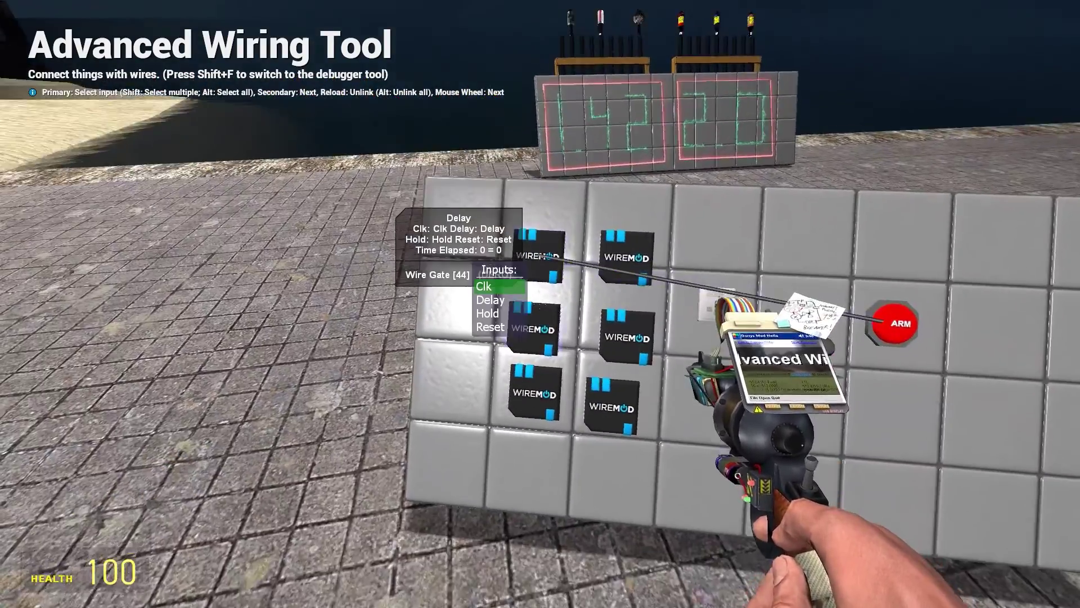
- Chain the other five Delay gates down the left column and up the right one, wiring each Clk input to the previous gate's Out
{"action": "left_click", "coordinate": [540, 304]}
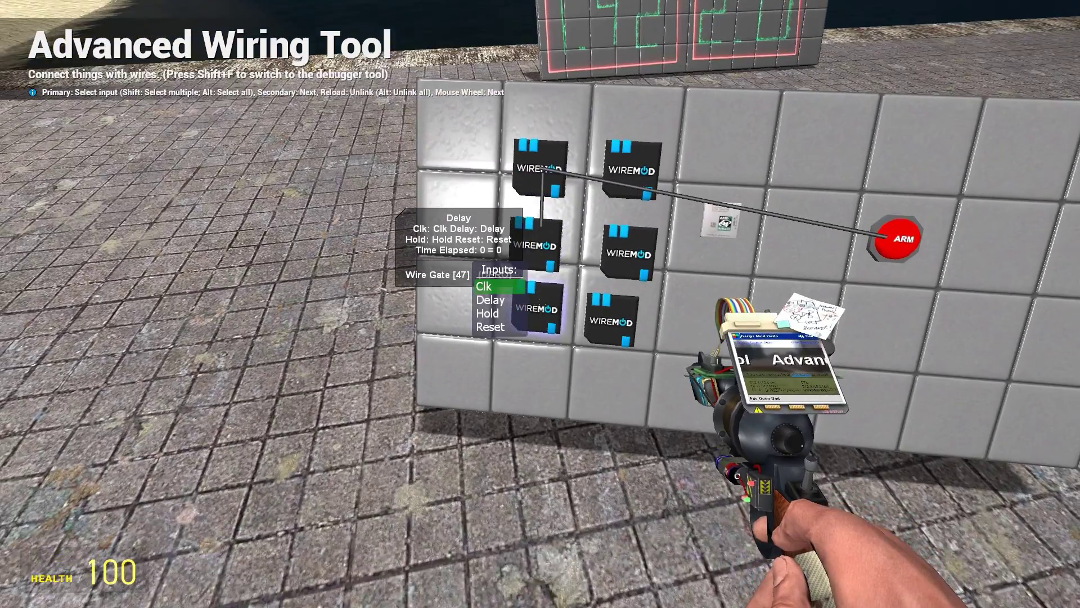
{"action": "left_click", "coordinate": [540, 304]}
{"action": "left_click", "coordinate": [540, 305]}
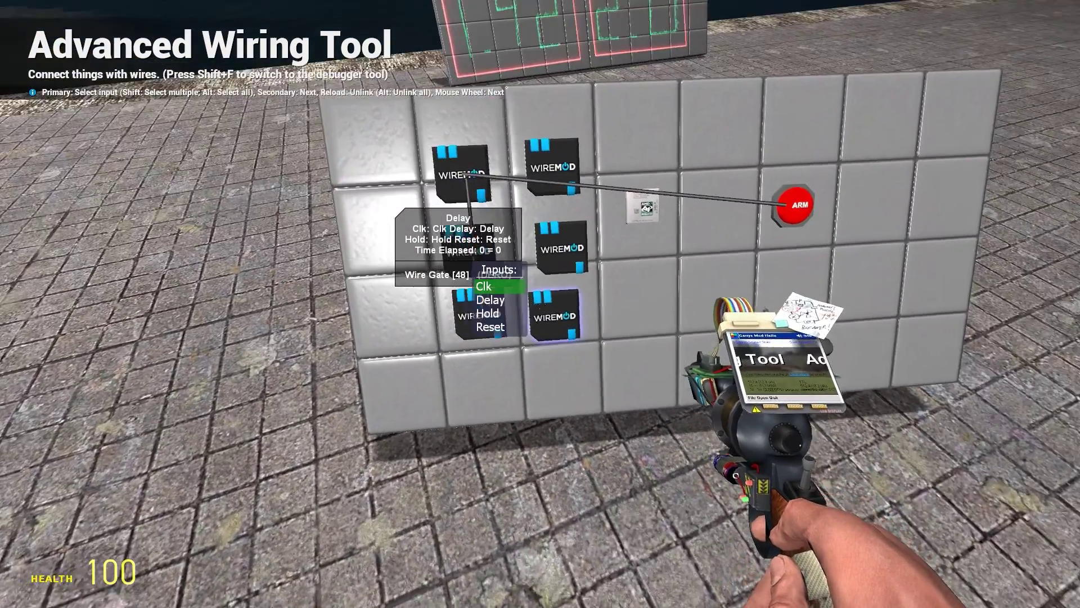
{"action": "left_click", "coordinate": [540, 304]}
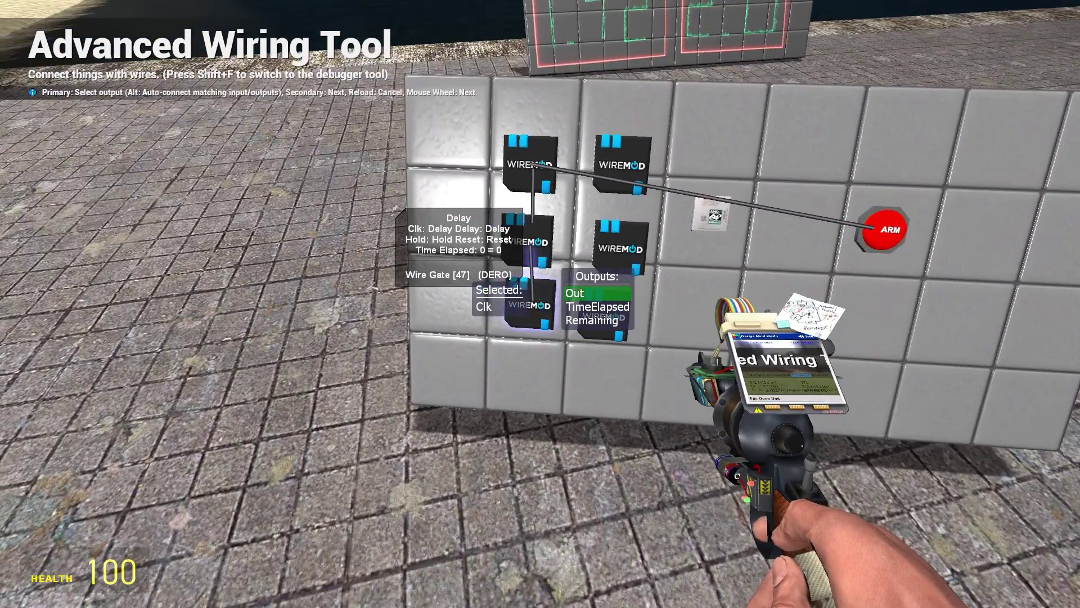
{"action": "left_click", "coordinate": [541, 304]}
{"action": "left_click", "coordinate": [541, 304]}
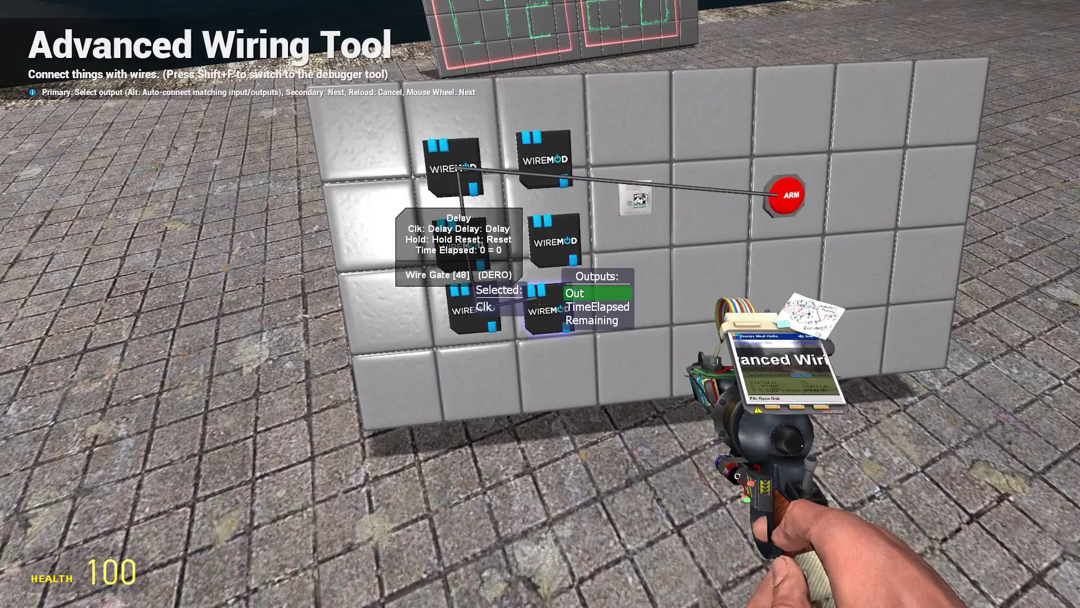
{"action": "left_click", "coordinate": [540, 304]}
{"action": "left_click", "coordinate": [540, 304]}
{"action": "left_click", "coordinate": [540, 304]}
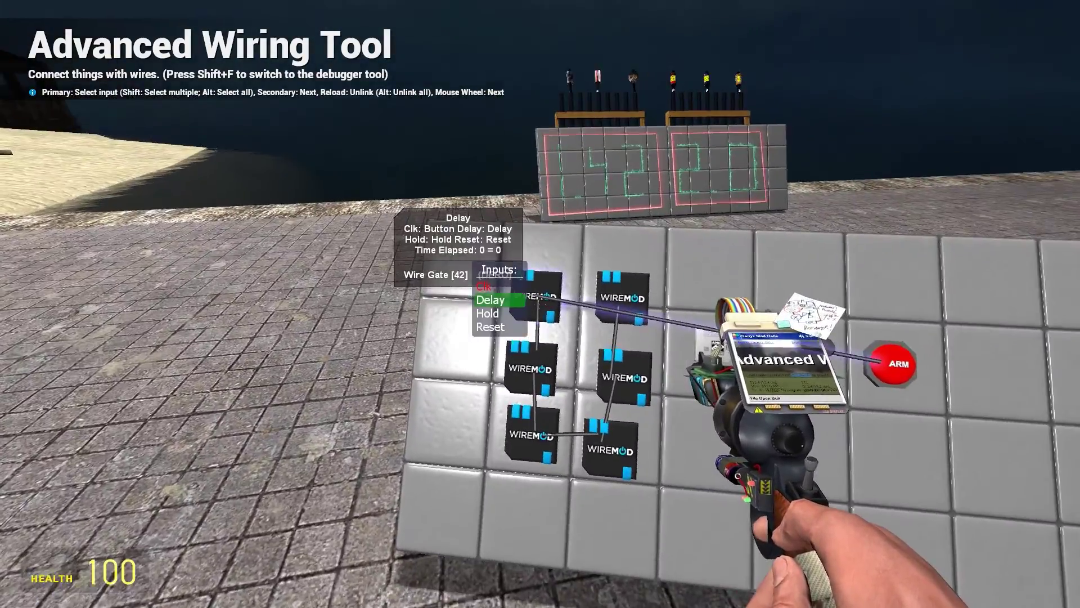
- Wire the Delay input of each of the six Delay gates to output 2 (4) of the constant value chip
{"action": "left_click", "coordinate": [540, 304]}
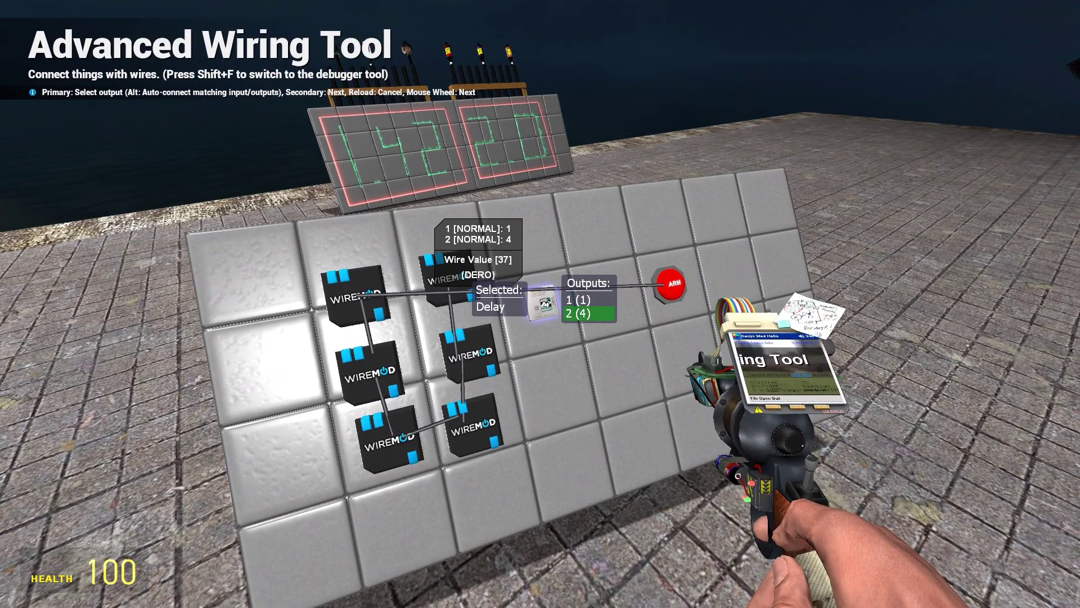
{"action": "left_click", "coordinate": [541, 304]}
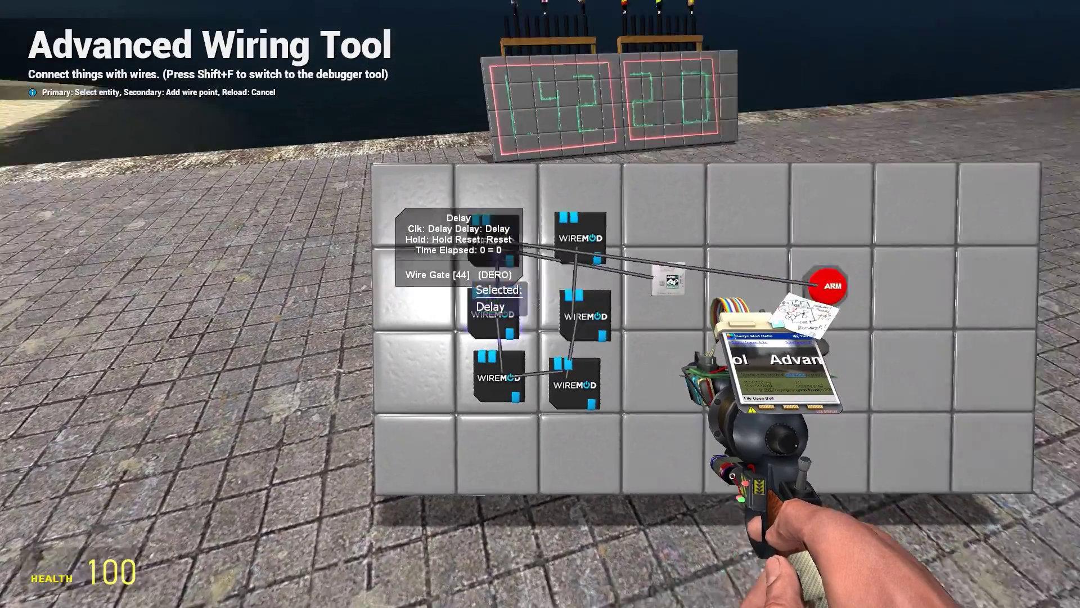
{"action": "left_click", "coordinate": [541, 304]}
{"action": "left_click", "coordinate": [540, 304]}
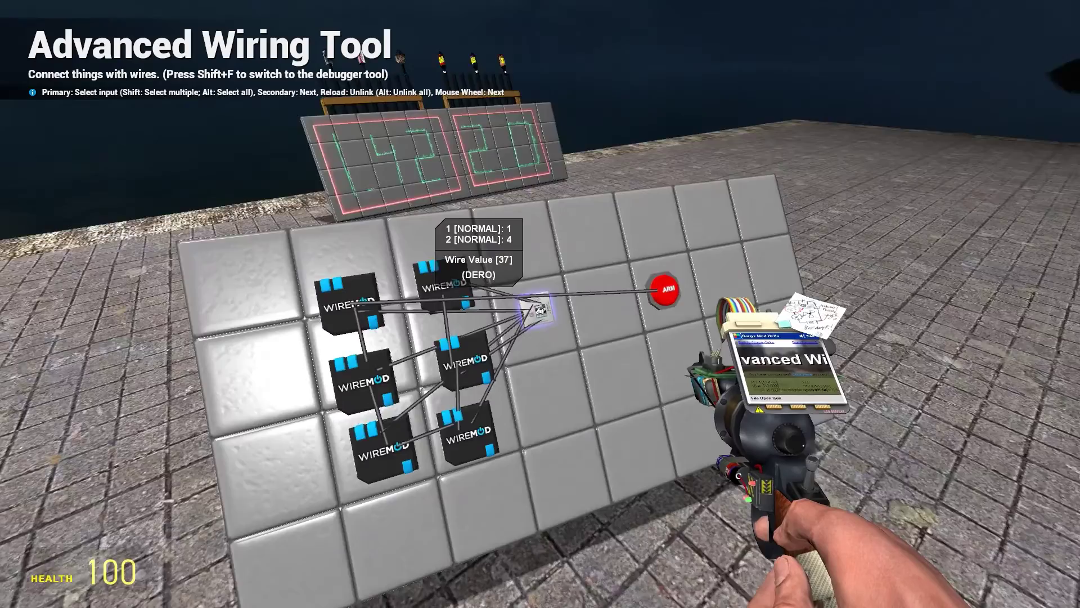
- Wire the Hold input of each of the six Delay gates to output 1 (1) of the constant value chip
{"action": "key", "text": "s"}
{"action": "key", "text": "w"}
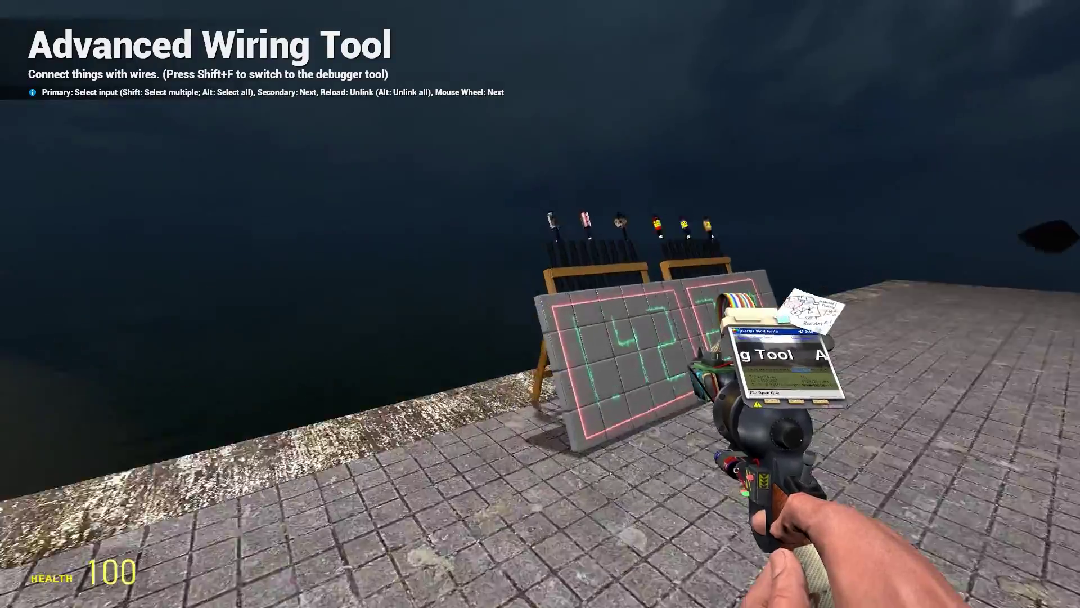
{"action": "key", "text": "s"}
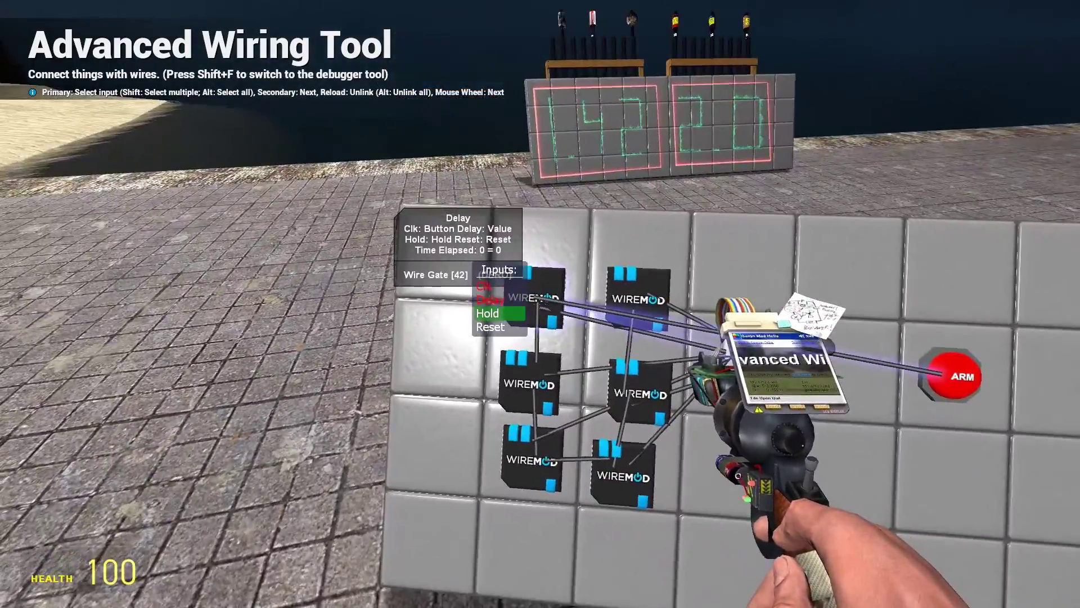
{"action": "left_click", "coordinate": [540, 304]}
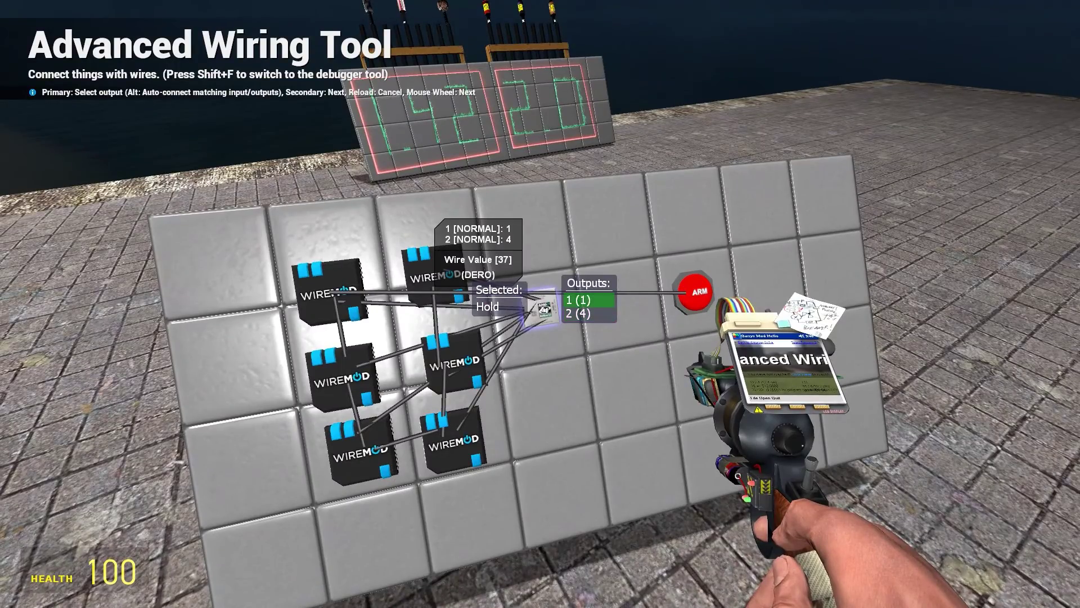
{"action": "left_click", "coordinate": [540, 303]}
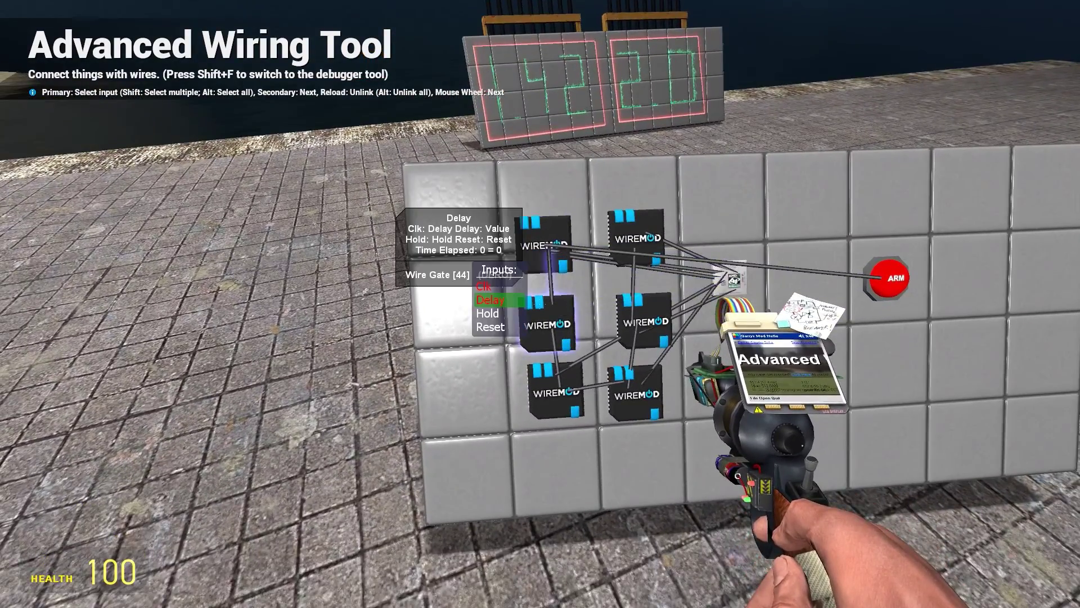
{"action": "left_click", "coordinate": [540, 304]}
{"action": "left_click", "coordinate": [540, 304]}
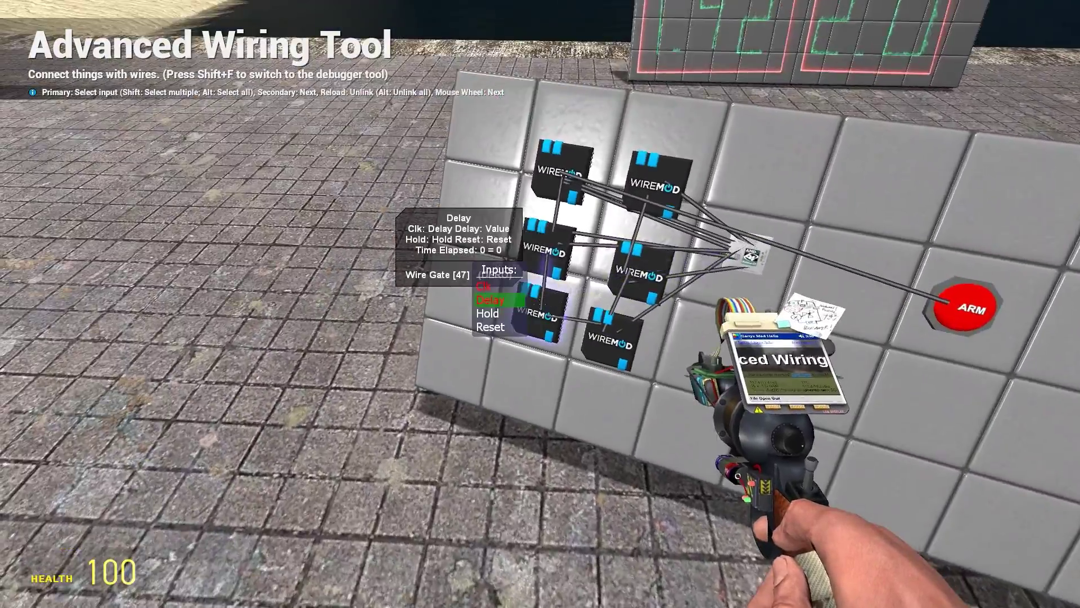
{"action": "left_click", "coordinate": [540, 303]}
{"action": "left_click", "coordinate": [540, 304]}
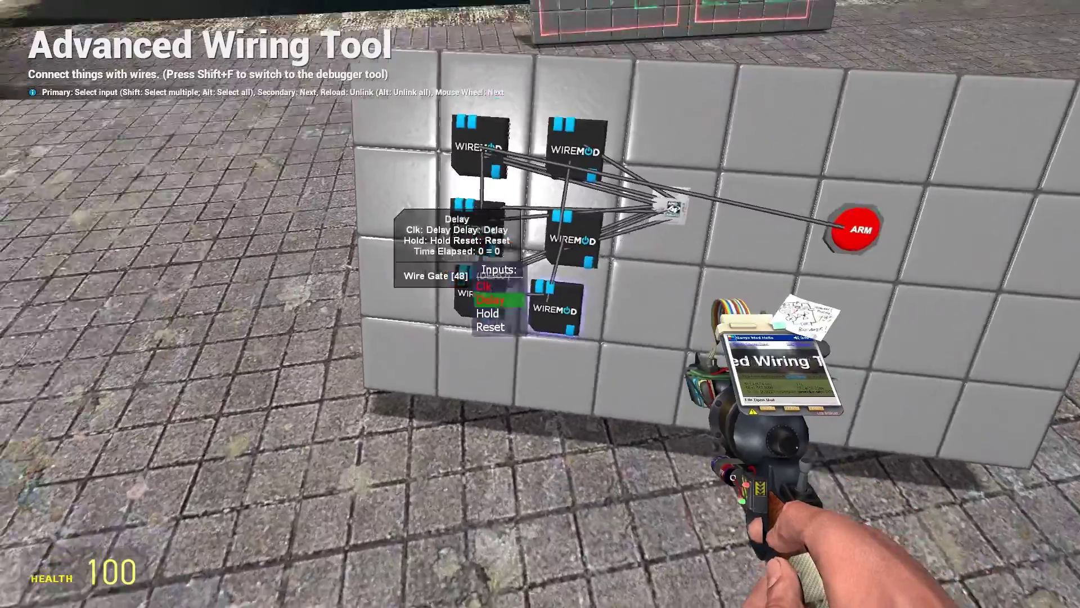
{"action": "scroll", "coordinate": [540, 304], "scroll_direction": "down", "scroll_amount": 1}
{"action": "left_click", "coordinate": [540, 304]}
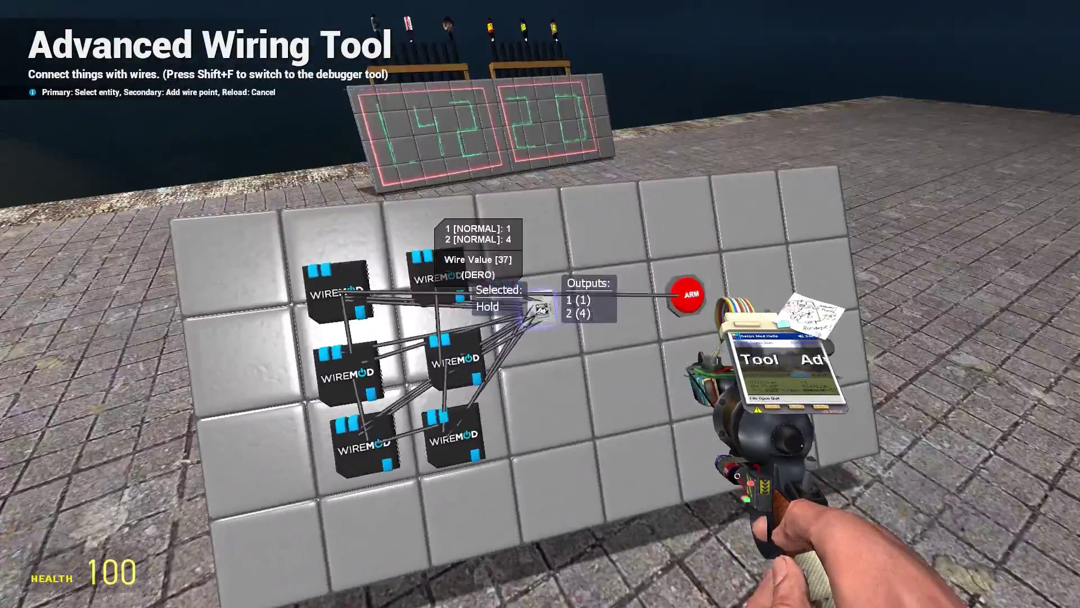
{"action": "left_click", "coordinate": [540, 303]}
{"action": "left_click", "coordinate": [540, 304]}
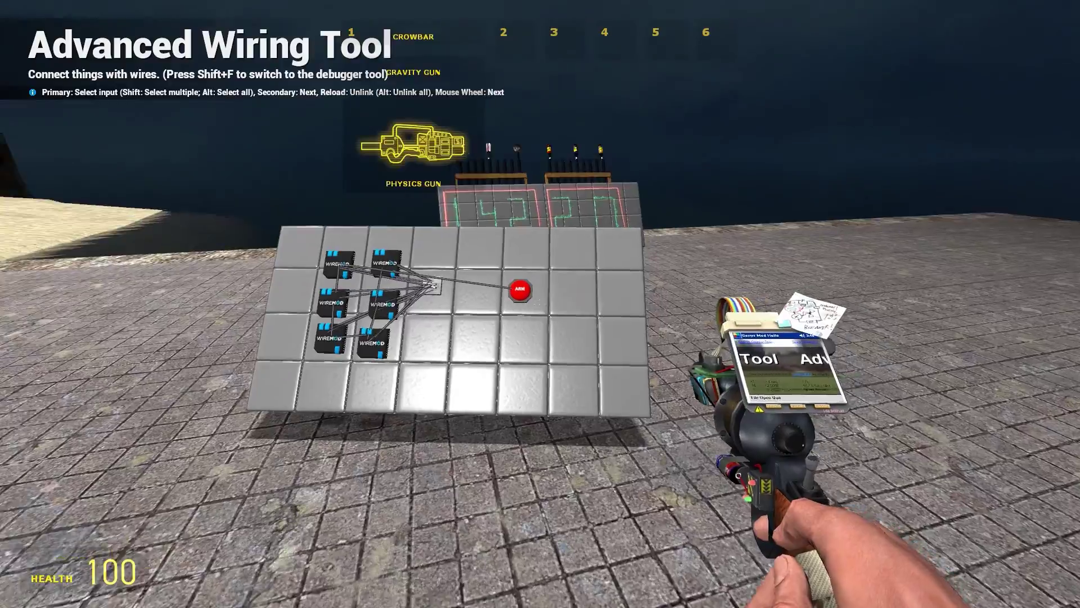
- Reposition the circuit plate in front of the rocket racks with the Physics Gun and freeze it in place
{"action": "left_click", "coordinate": [541, 304]}
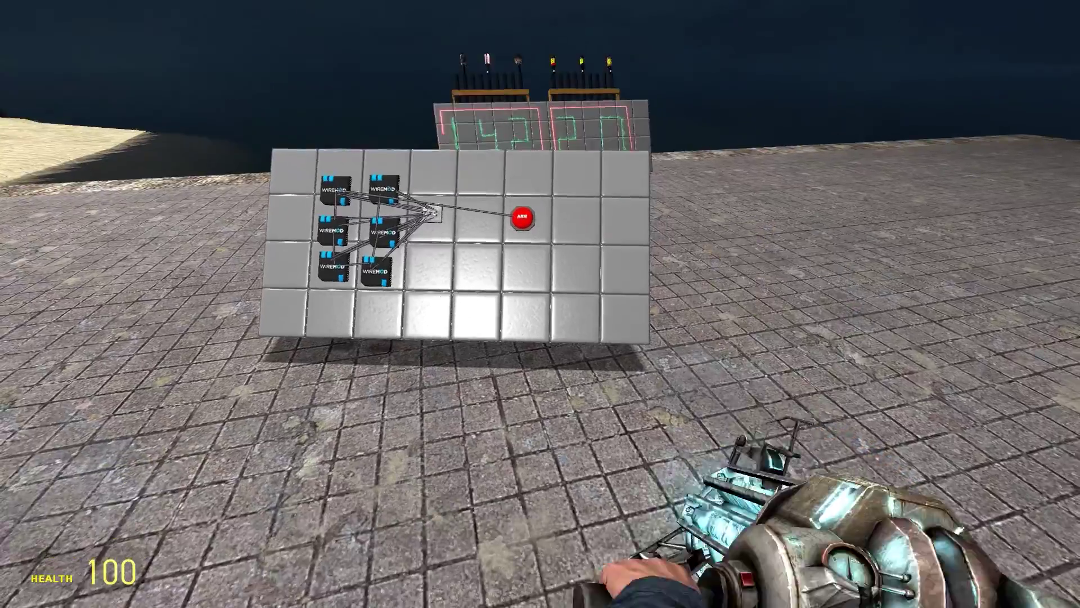
{"action": "left_click_drag", "start_coordinate": [541, 305], "coordinate": [541, 304]}
{"action": "right_click", "coordinate": [540, 304]}
{"action": "key", "text": "w"}
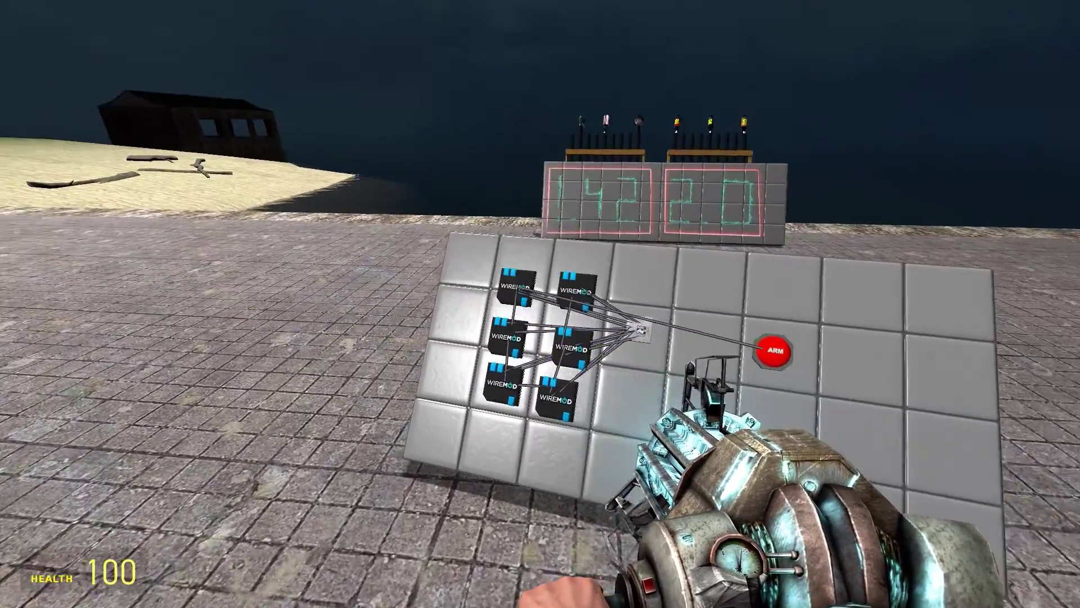
{"action": "key", "text": "w"}
{"action": "key", "text": "d"}
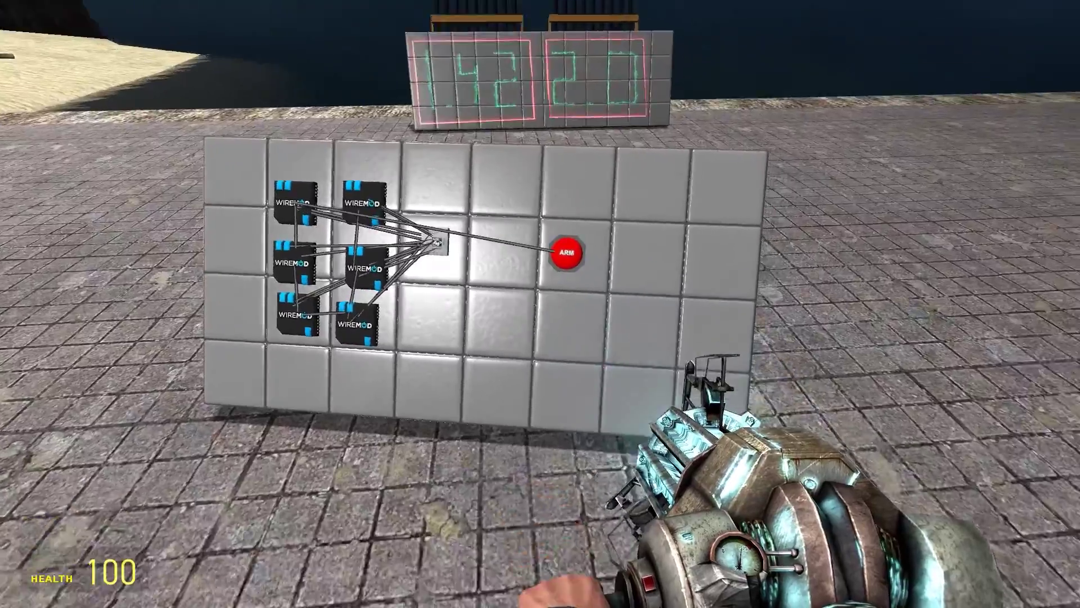
{"action": "left_click_drag", "start_coordinate": [540, 304], "coordinate": [541, 304]}
{"action": "scroll", "coordinate": [540, 305], "scroll_direction": "up", "scroll_amount": 1}
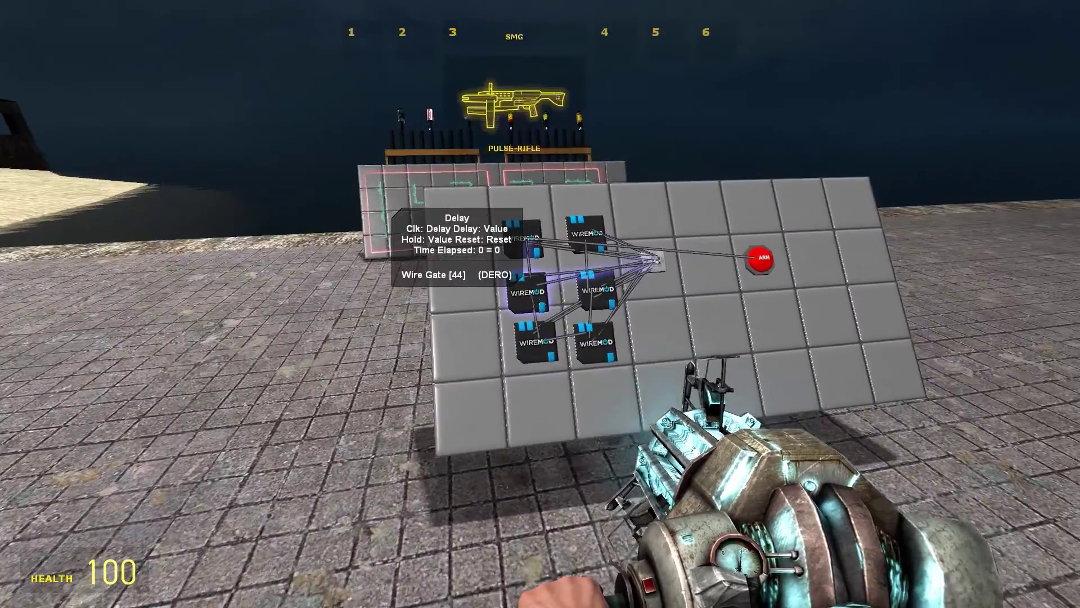
- Wire the Launch input of the dark rocket at the left rack's outer end to the Out of the upper-left Delay gate
{"action": "left_click", "coordinate": [540, 304]}
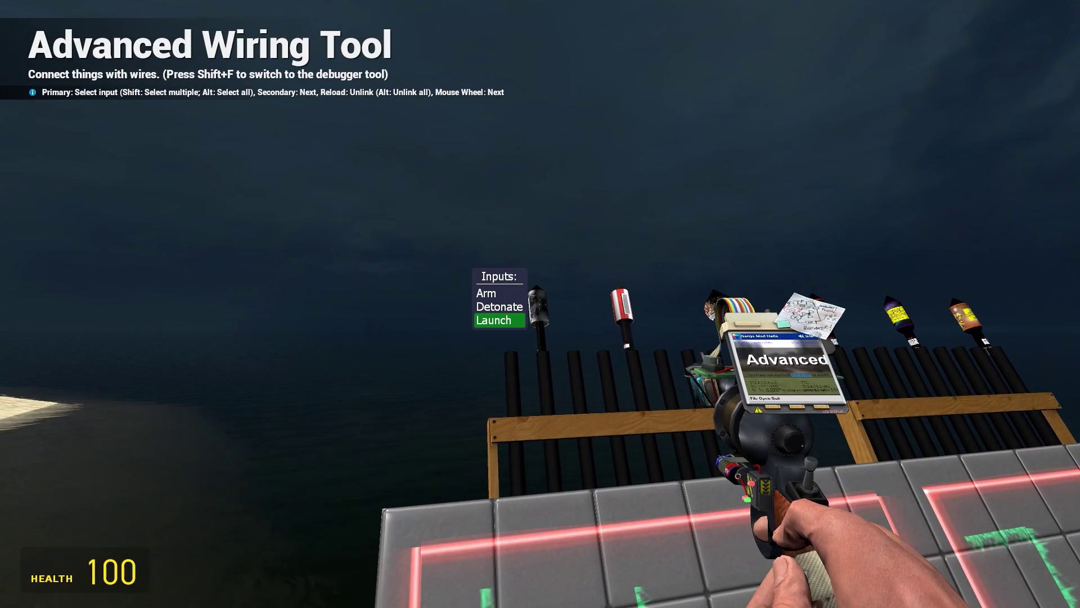
{"action": "key", "text": "a"}
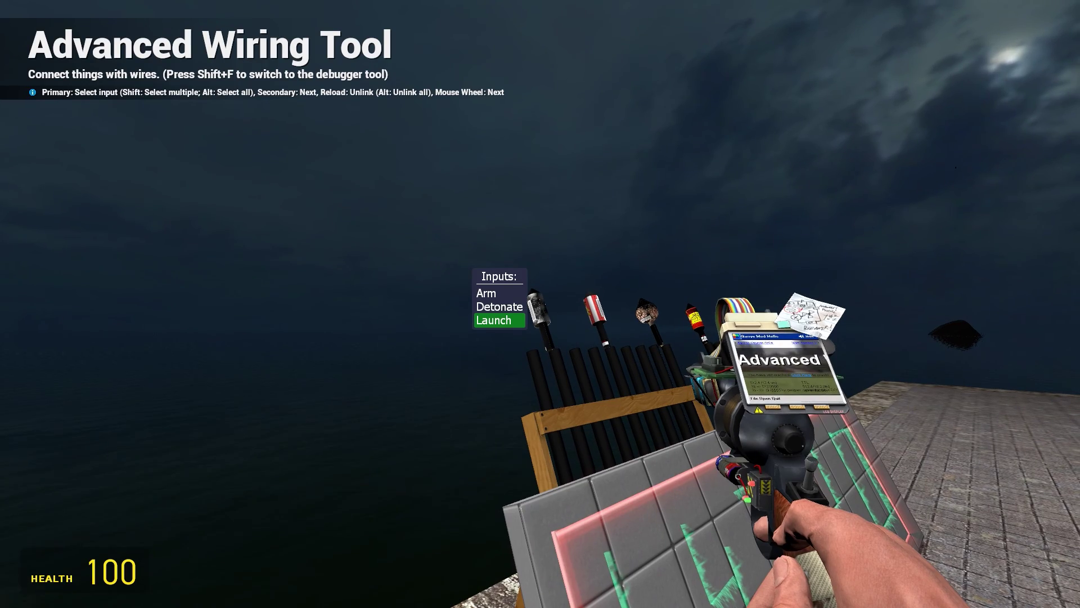
{"action": "left_click", "coordinate": [541, 304]}
{"action": "scroll", "coordinate": [541, 304], "scroll_direction": "up", "scroll_amount": 1}
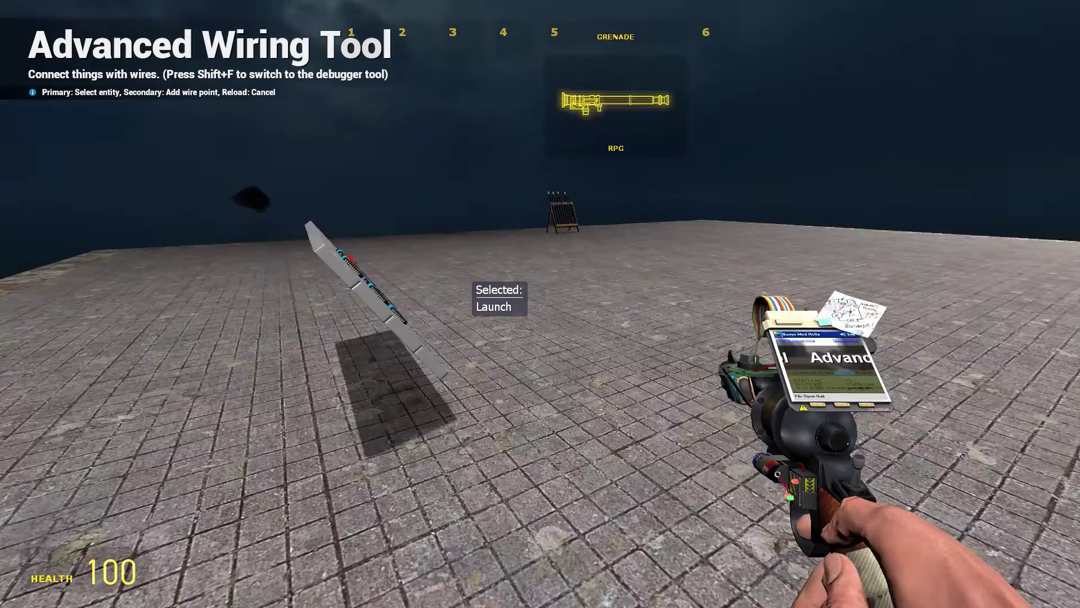
{"action": "scroll", "coordinate": [541, 305], "scroll_direction": "down", "scroll_amount": 2}
{"action": "left_click", "coordinate": [540, 304]}
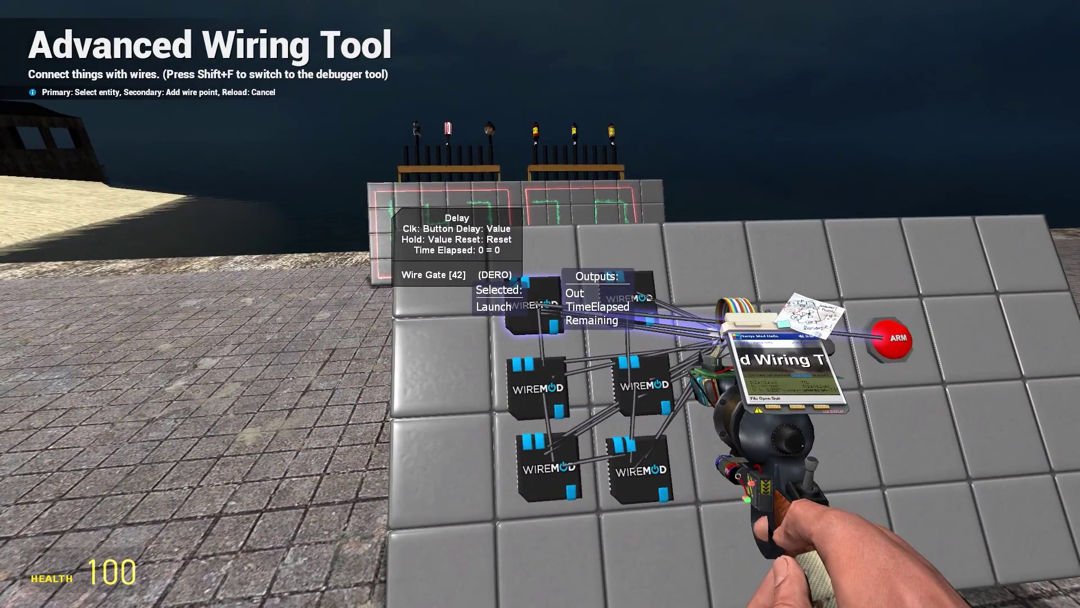
{"action": "left_click", "coordinate": [540, 304]}
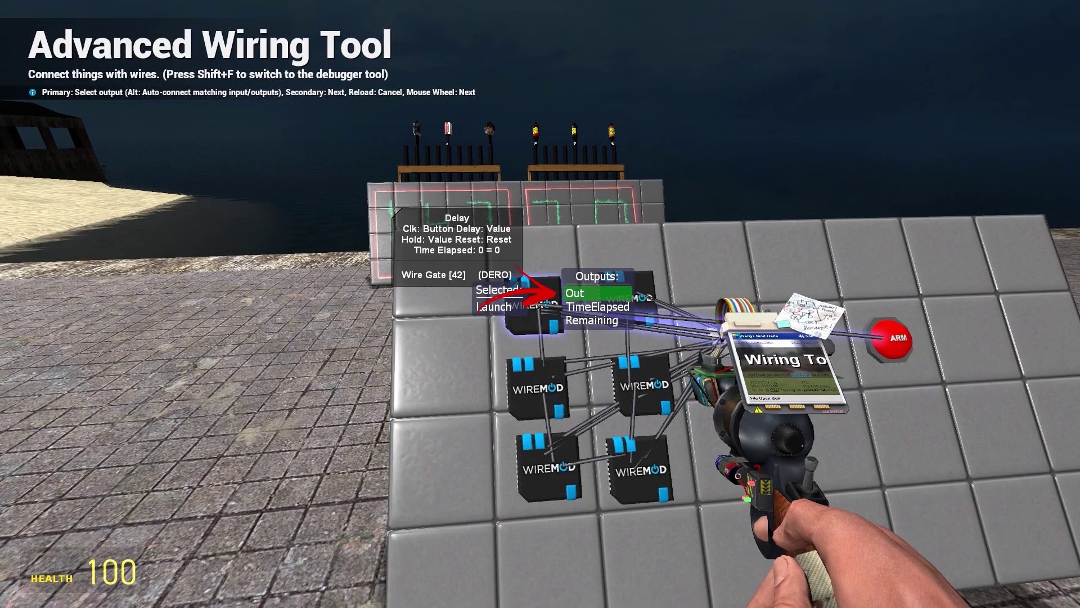
{"action": "left_click", "coordinate": [541, 304]}
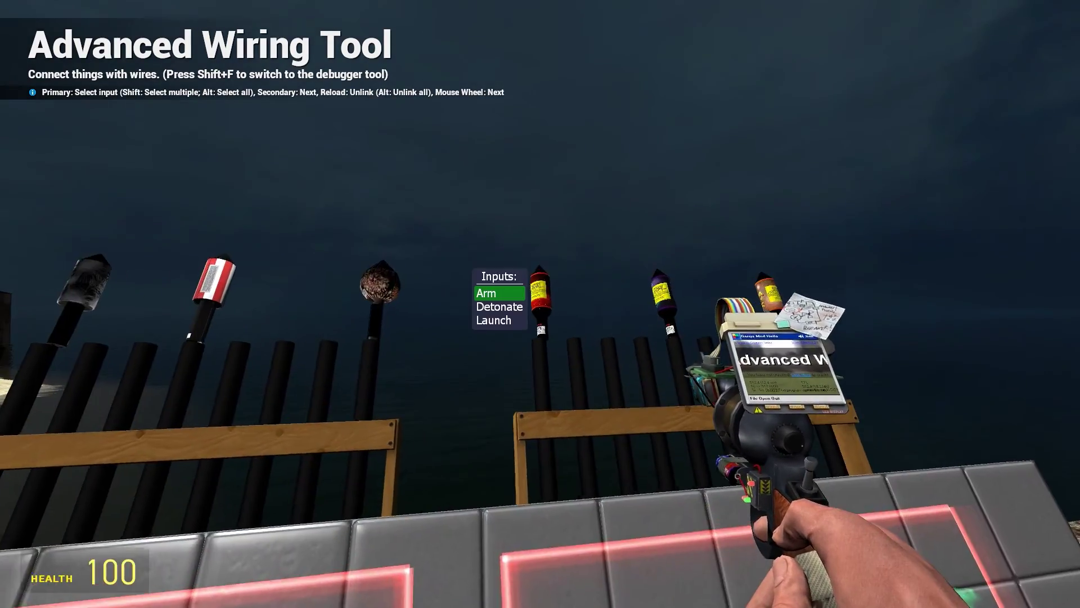
{"action": "left_click", "coordinate": [540, 304]}
{"action": "key", "text": "w"}
{"action": "scroll", "coordinate": [540, 303], "scroll_direction": "down", "scroll_amount": 2}
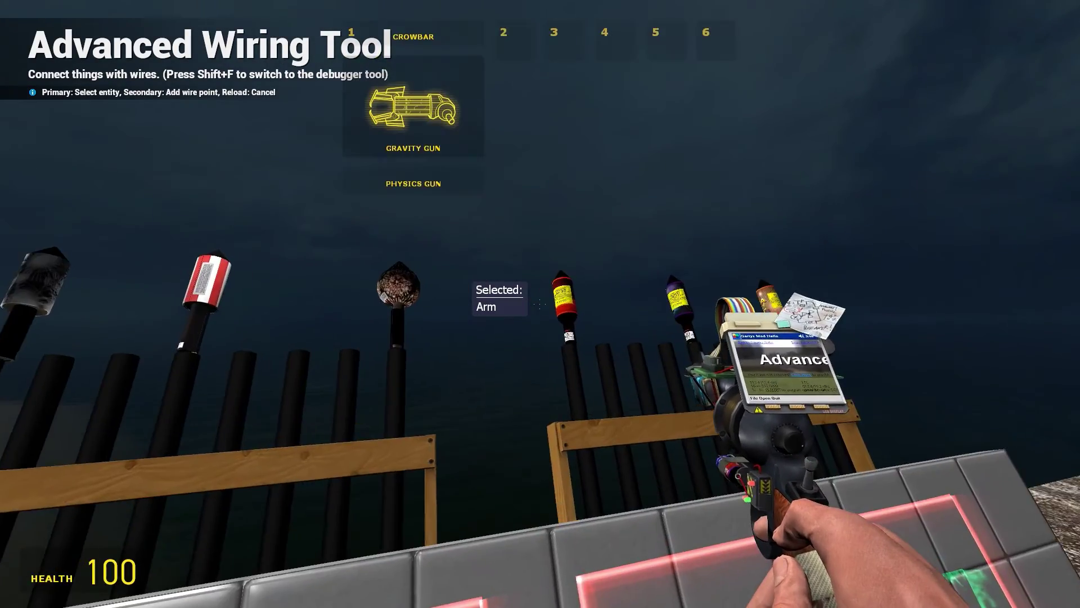
{"action": "left_click", "coordinate": [541, 305]}
{"action": "scroll", "coordinate": [540, 304], "scroll_direction": "up", "scroll_amount": 2}
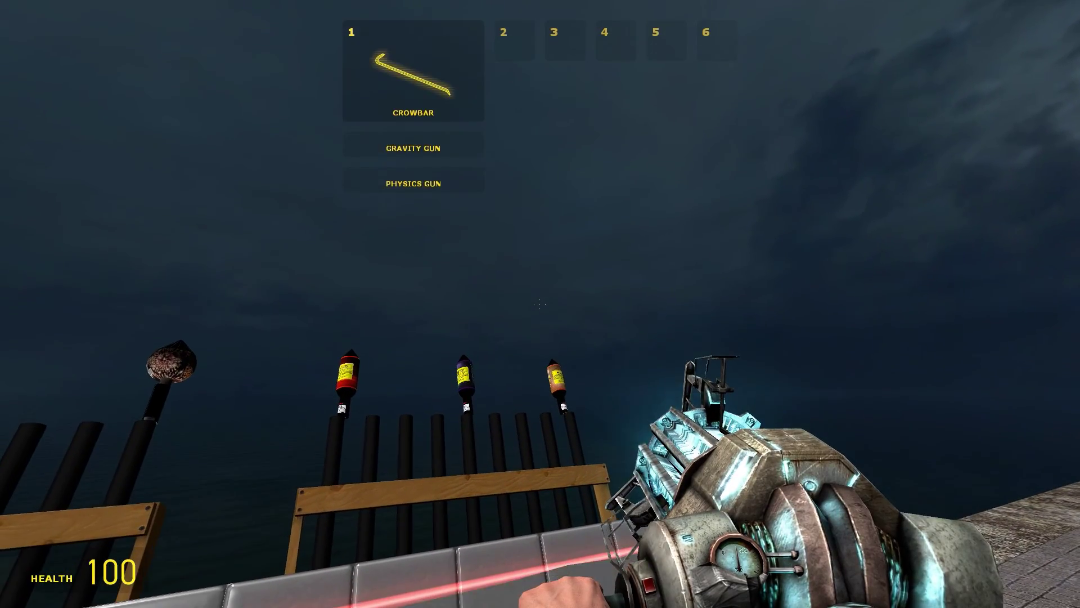
{"action": "scroll", "coordinate": [540, 304], "scroll_direction": "down", "scroll_amount": 6}
{"action": "scroll", "coordinate": [540, 303], "scroll_direction": "down", "scroll_amount": 7}
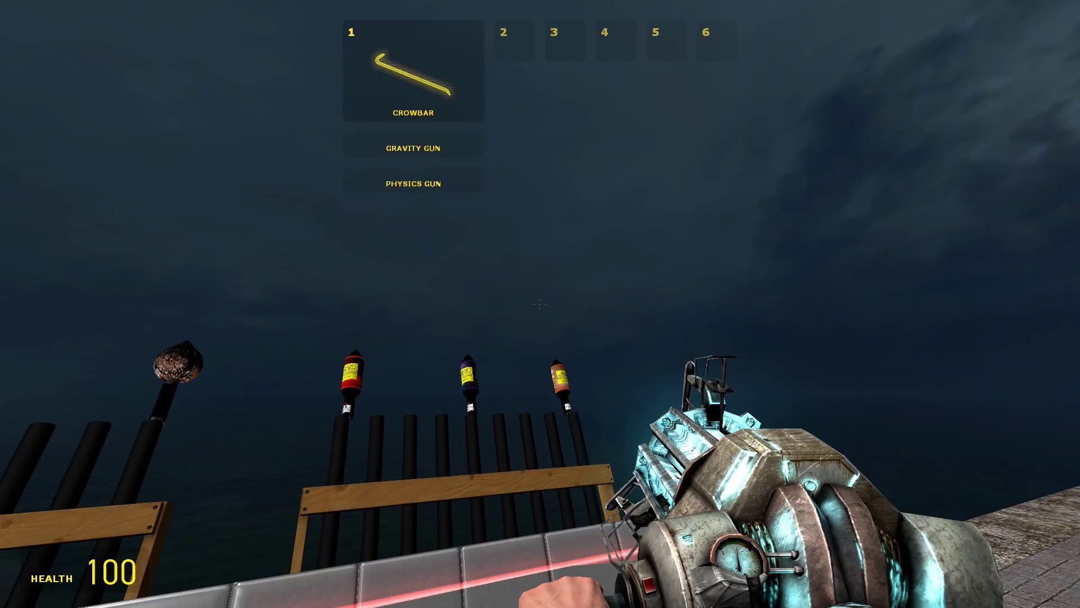
{"action": "scroll", "coordinate": [540, 304], "scroll_direction": "up", "scroll_amount": 1}
{"action": "left_click", "coordinate": [540, 303]}
{"action": "key", "text": "w"}
{"action": "scroll", "coordinate": [540, 305], "scroll_direction": "down", "scroll_amount": 2}
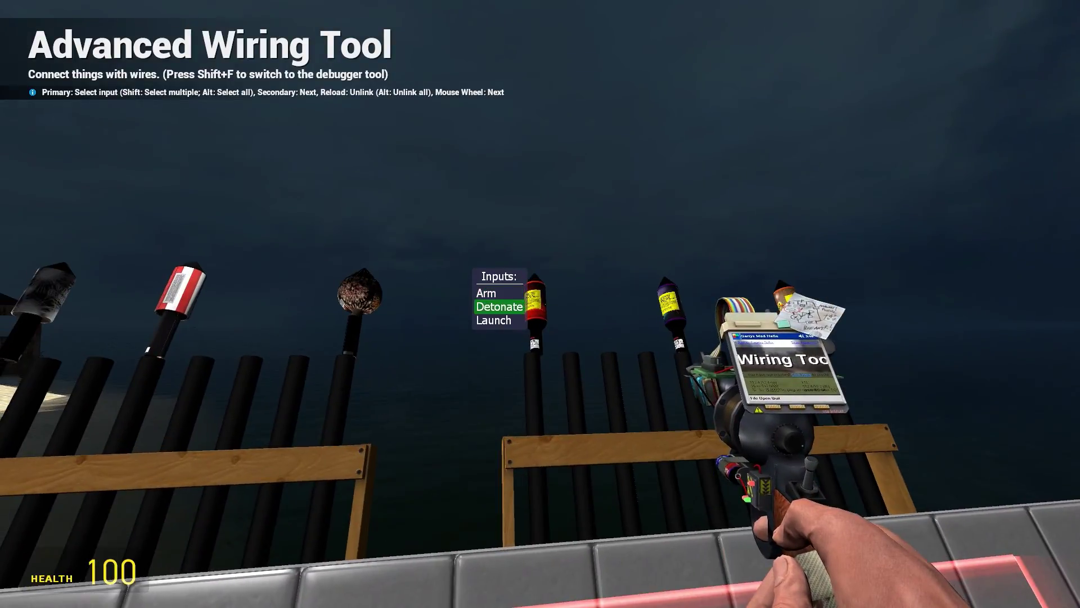
- Wire the next rocket's Launch input to the Out of the middle Delay gate in the left column
{"action": "left_click", "coordinate": [541, 304]}
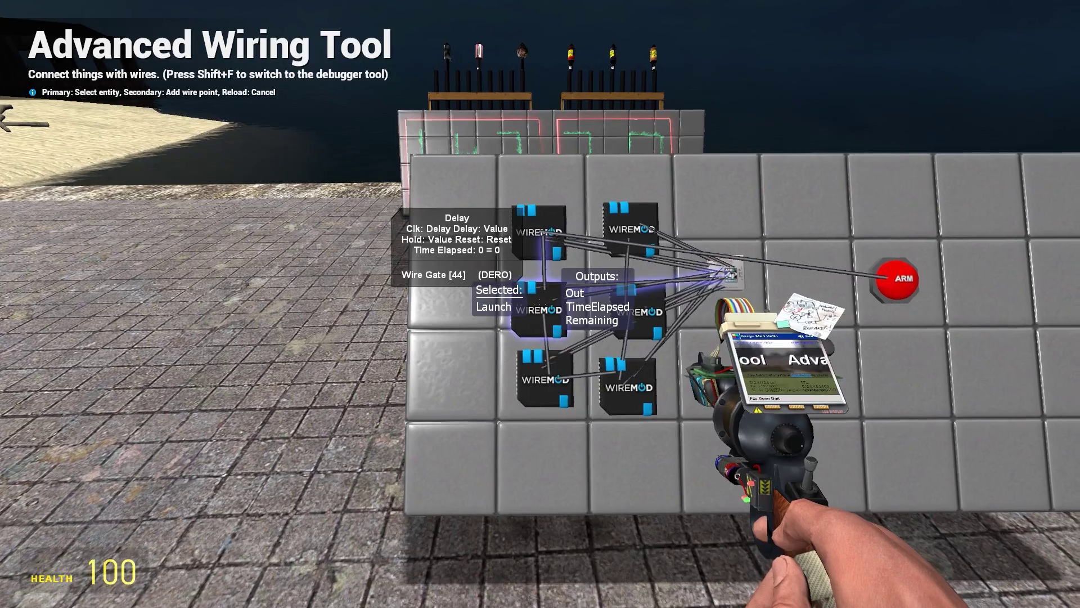
{"action": "key", "text": "d"}
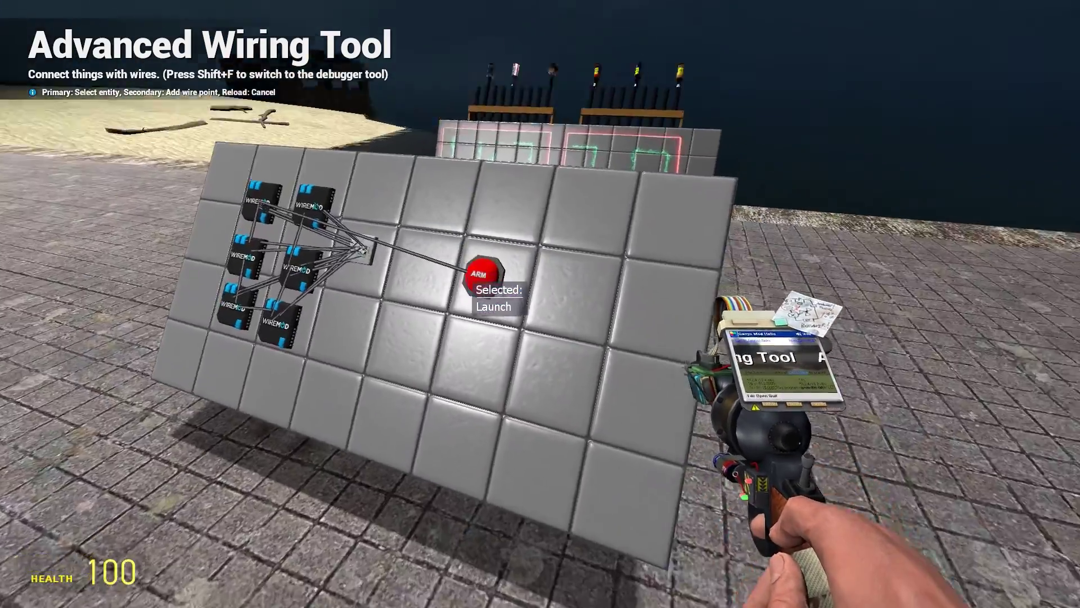
{"action": "key", "text": "a"}
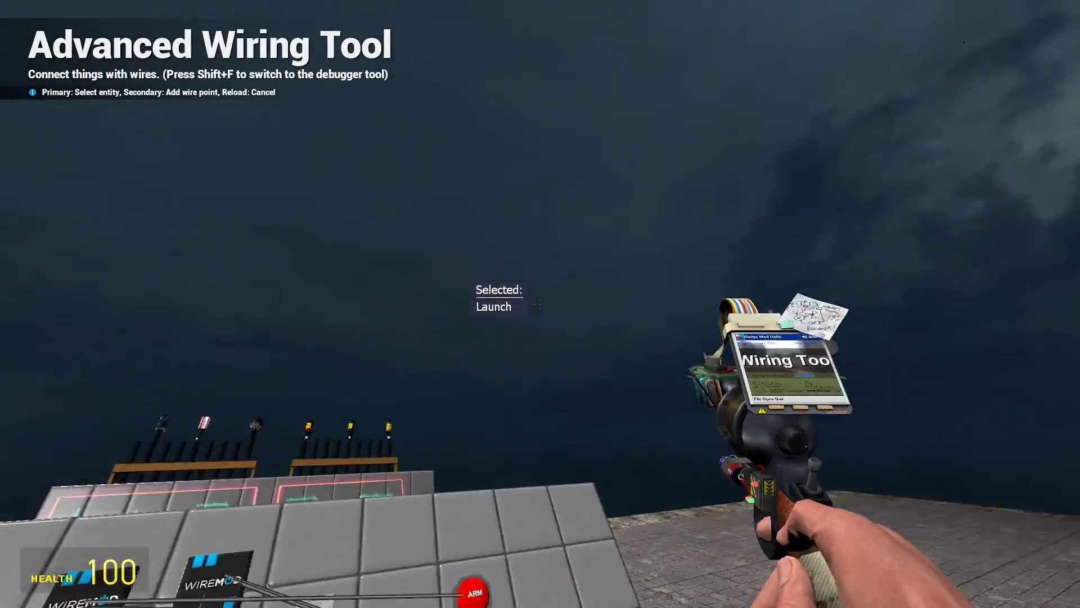
{"action": "key", "text": "w"}
{"action": "key", "text": "s"}
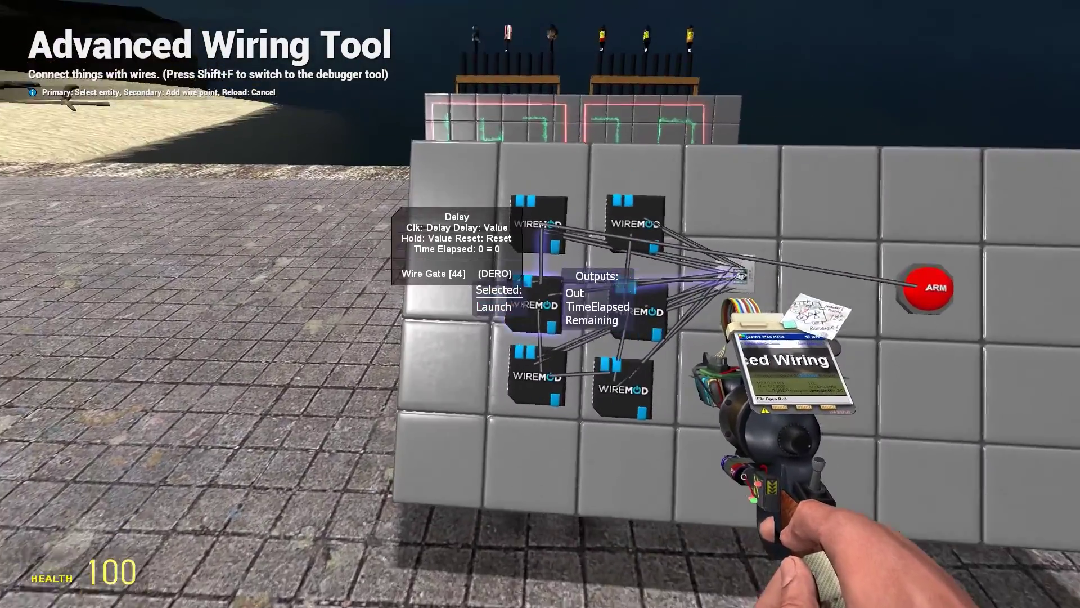
{"action": "key", "text": "1"}
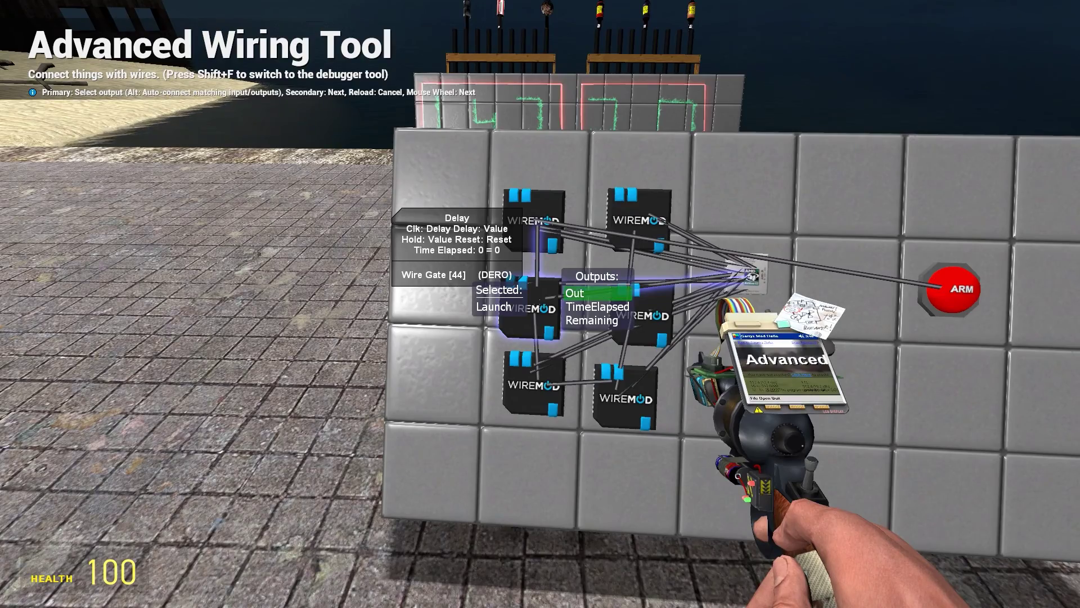
{"action": "key", "text": "a"}
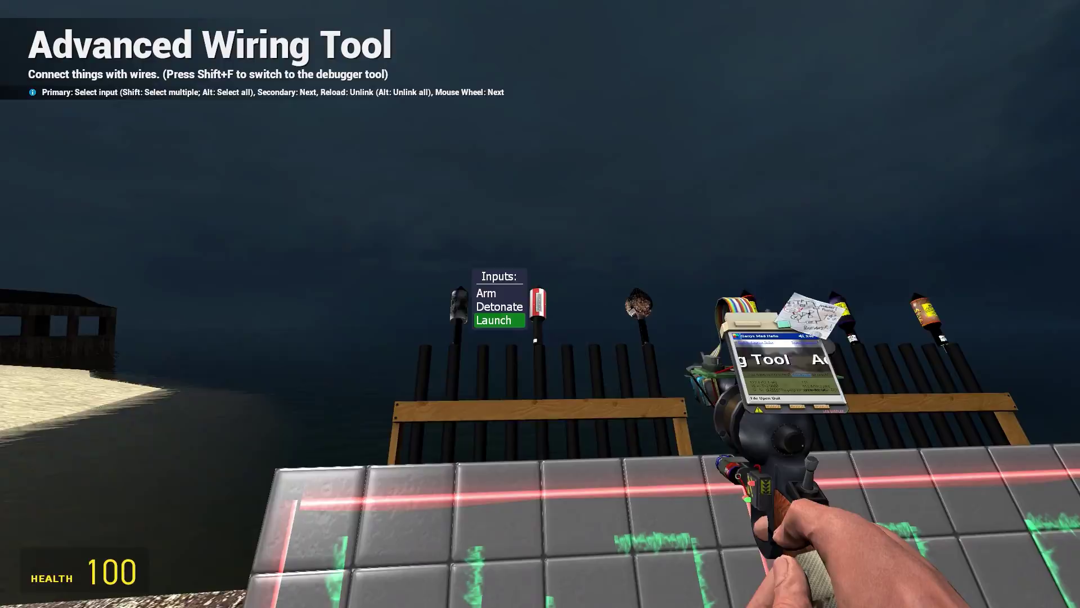
- Wire the Launch input of the next rocket in the left rack to the Out of the lower-left Delay gate
{"action": "left_click", "coordinate": [540, 304]}
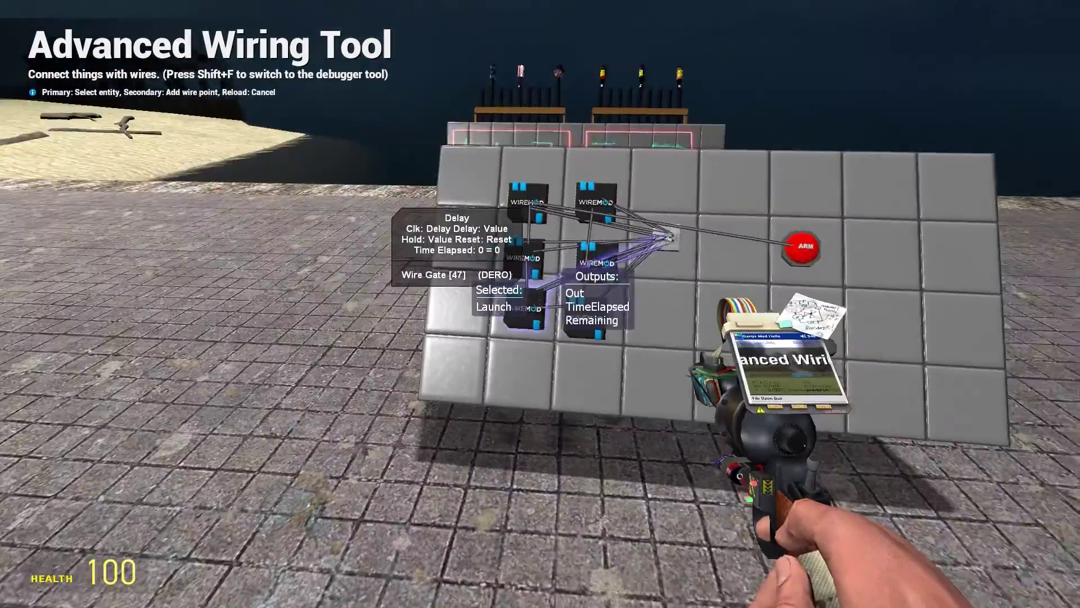
{"action": "left_click", "coordinate": [540, 303]}
{"action": "left_click", "coordinate": [540, 305]}
- Wire the following rocket's Launch input to the Out of the middle Delay gate in the right column
{"action": "left_click", "coordinate": [540, 305]}
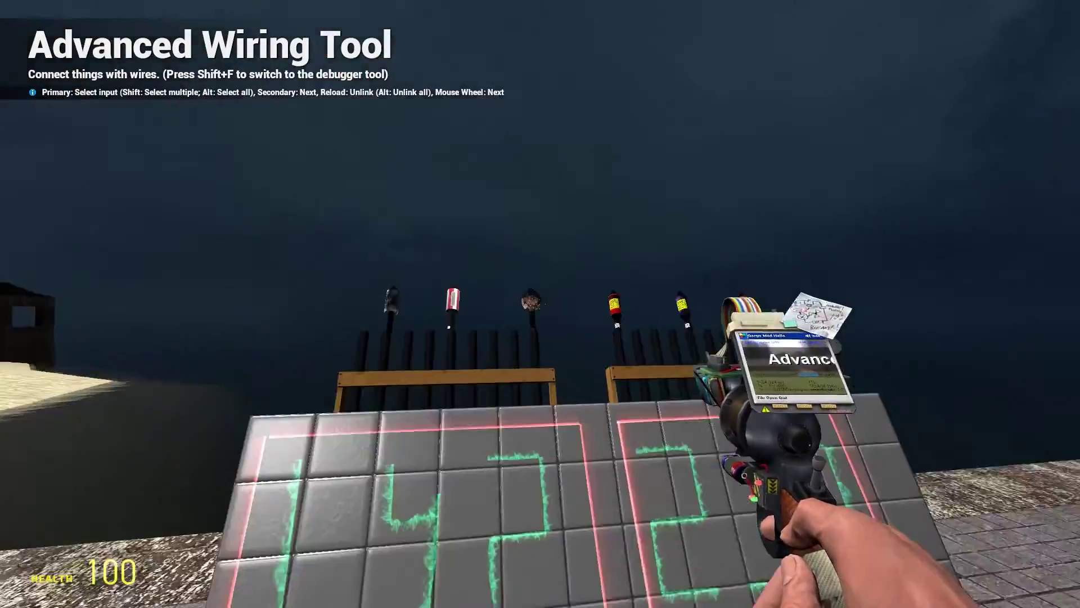
{"action": "left_click", "coordinate": [540, 303]}
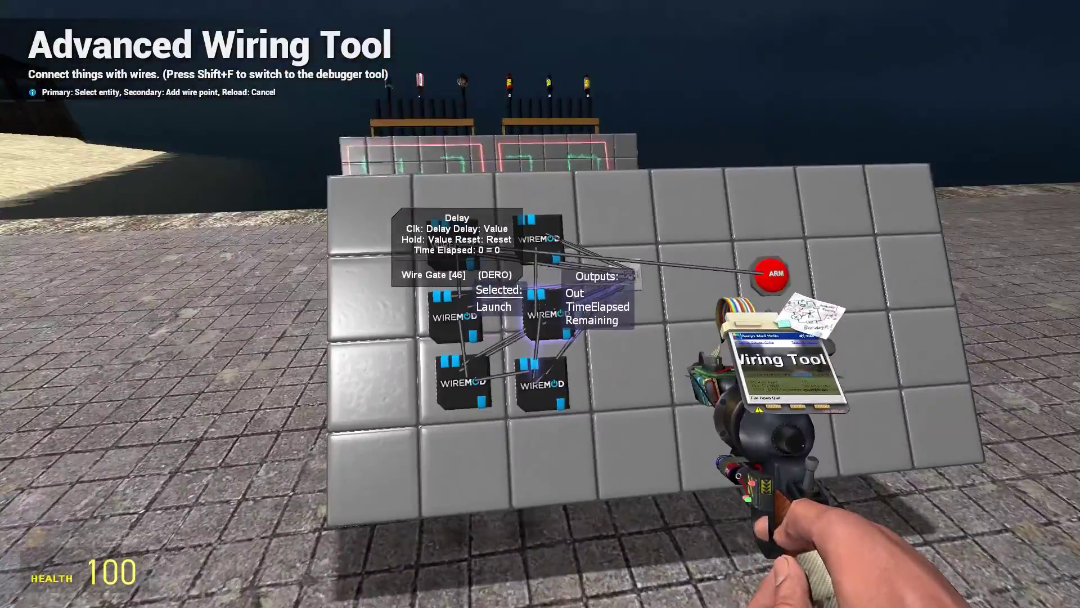
{"action": "left_click", "coordinate": [540, 304]}
{"action": "left_click", "coordinate": [540, 304]}
- Wire the last rocket's Launch input to the Out of the lower-right Delay gate
{"action": "scroll", "coordinate": [540, 305], "scroll_direction": "down", "scroll_amount": 2}
{"action": "left_click", "coordinate": [541, 303]}
{"action": "left_click", "coordinate": [540, 303]}
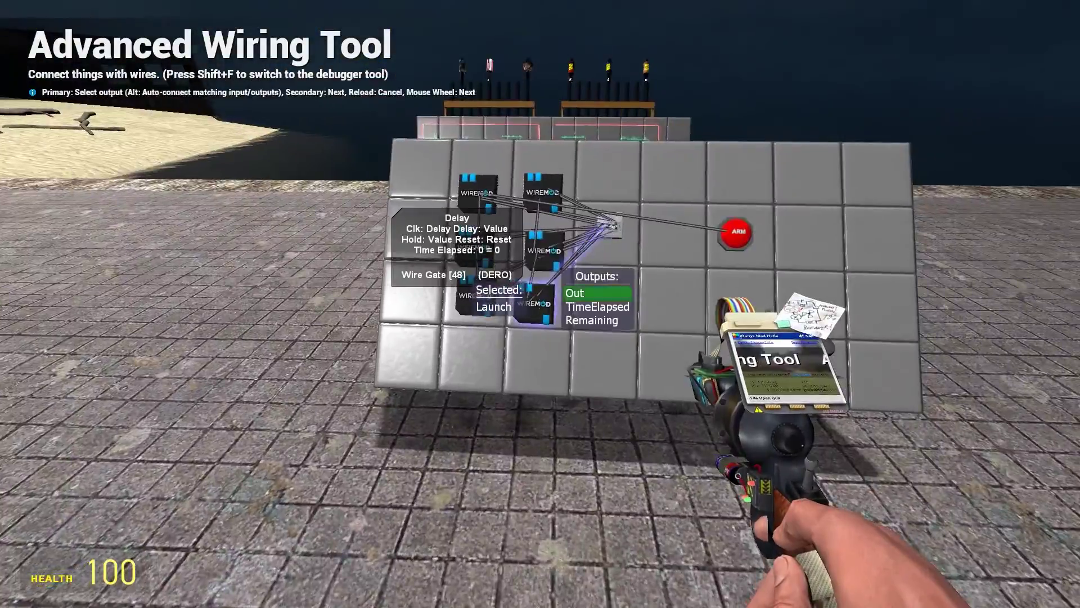
{"action": "left_click", "coordinate": [540, 304]}
- Switch to the Physics Gun and carry the circuit plate farther away from the rocket racks
{"action": "scroll", "coordinate": [540, 304], "scroll_direction": "up", "scroll_amount": 1}
{"action": "scroll", "coordinate": [540, 303], "scroll_direction": "up", "scroll_amount": 8}
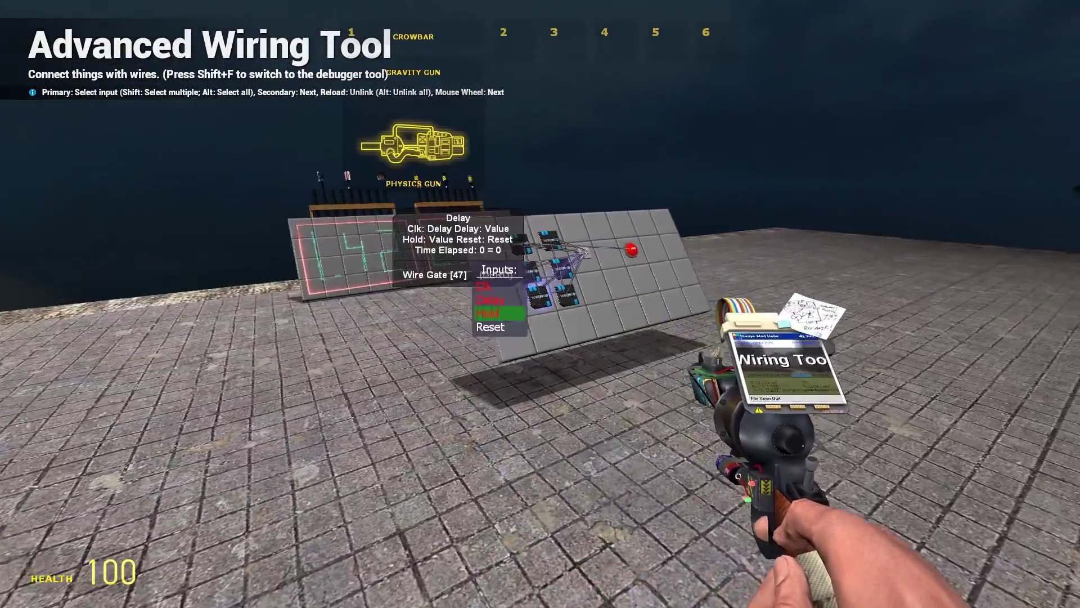
{"action": "scroll", "coordinate": [540, 305], "scroll_direction": "down", "scroll_amount": 7}
{"action": "scroll", "coordinate": [540, 303], "scroll_direction": "up", "scroll_amount": 6}
{"action": "key", "text": "w"}
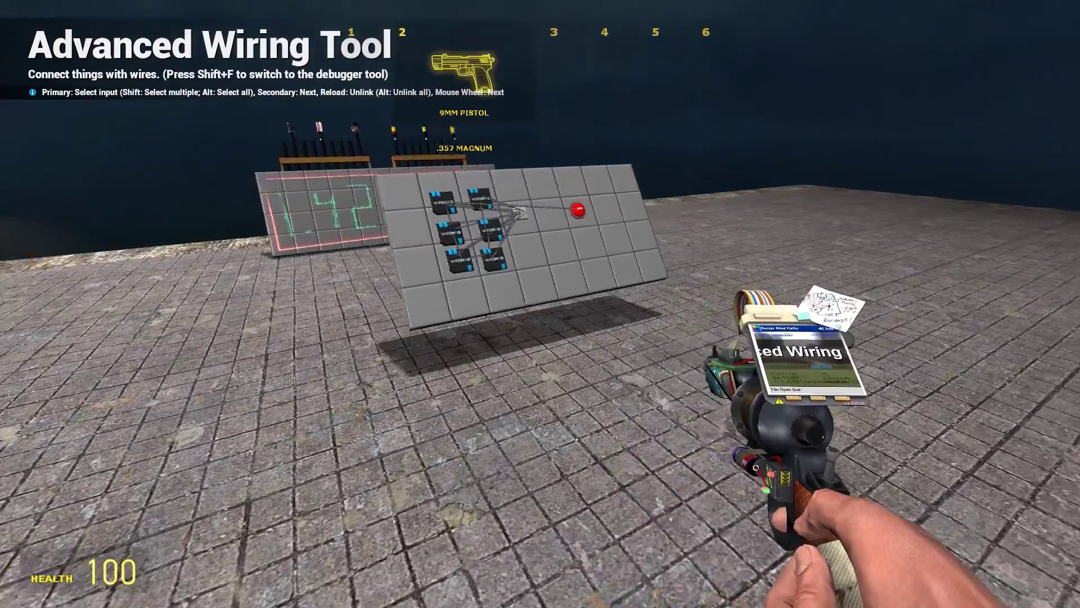
{"action": "scroll", "coordinate": [540, 303], "scroll_direction": "up", "scroll_amount": 2}
{"action": "scroll", "coordinate": [540, 303], "scroll_direction": "down", "scroll_amount": 2}
{"action": "scroll", "coordinate": [540, 303], "scroll_direction": "up", "scroll_amount": 1}
{"action": "left_click", "coordinate": [540, 303]}
{"action": "left_click", "coordinate": [540, 305]}
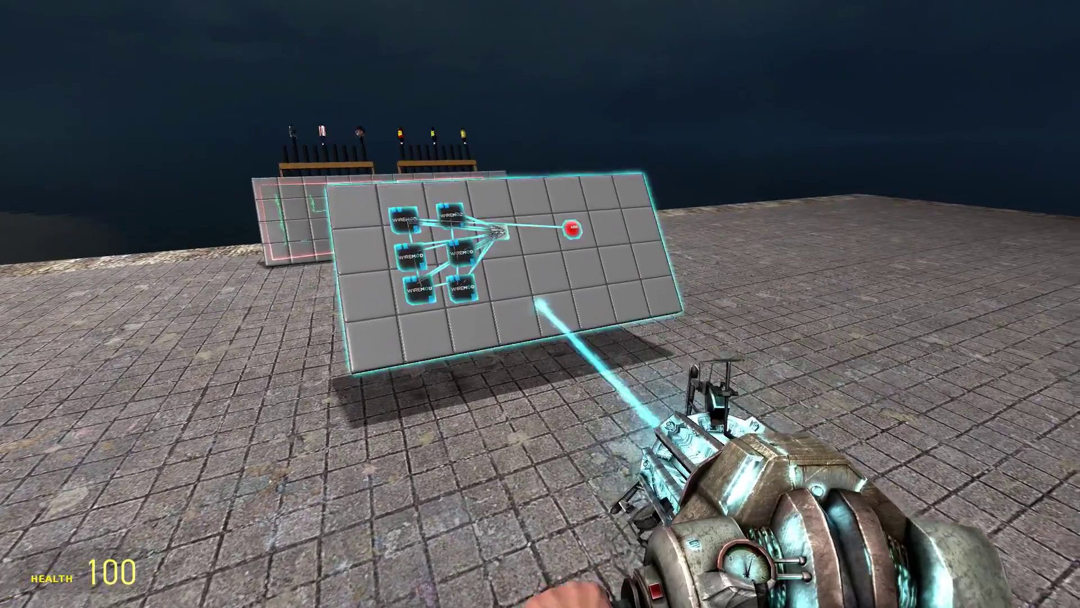
{"action": "key", "text": "s"}
{"action": "left_click_drag", "start_coordinate": [540, 304], "coordinate": [540, 304]}
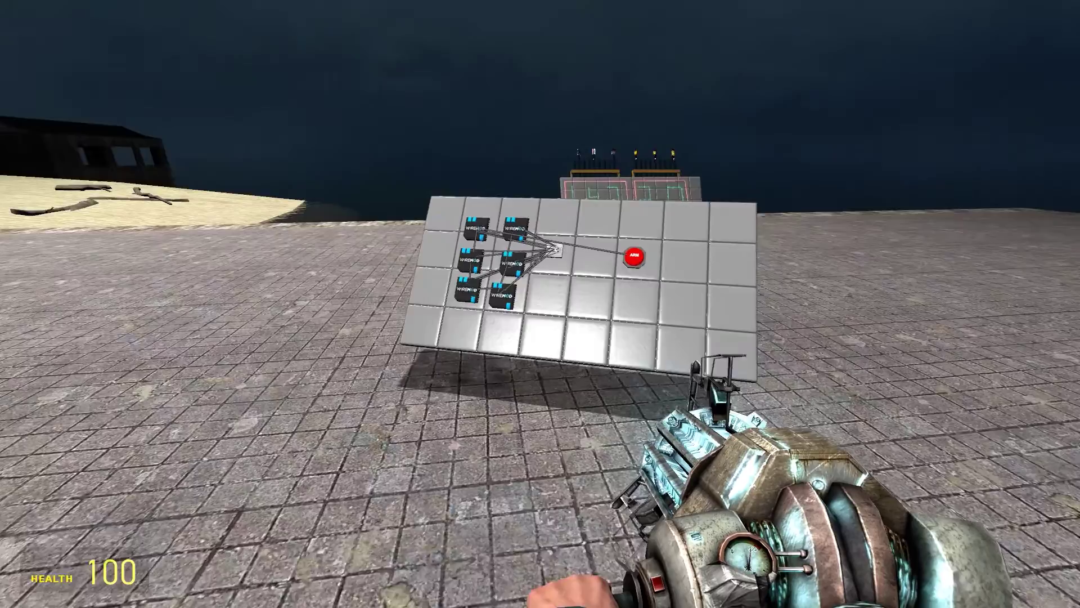
- Adjust the circuit plate so it faces away from the racks and freeze it in place with the Physics Gun
{"action": "scroll", "coordinate": [540, 304], "scroll_direction": "down", "scroll_amount": 3}
{"action": "scroll", "coordinate": [540, 304], "scroll_direction": "down", "scroll_amount": 2}
{"action": "scroll", "coordinate": [540, 304], "scroll_direction": "up", "scroll_amount": 2}
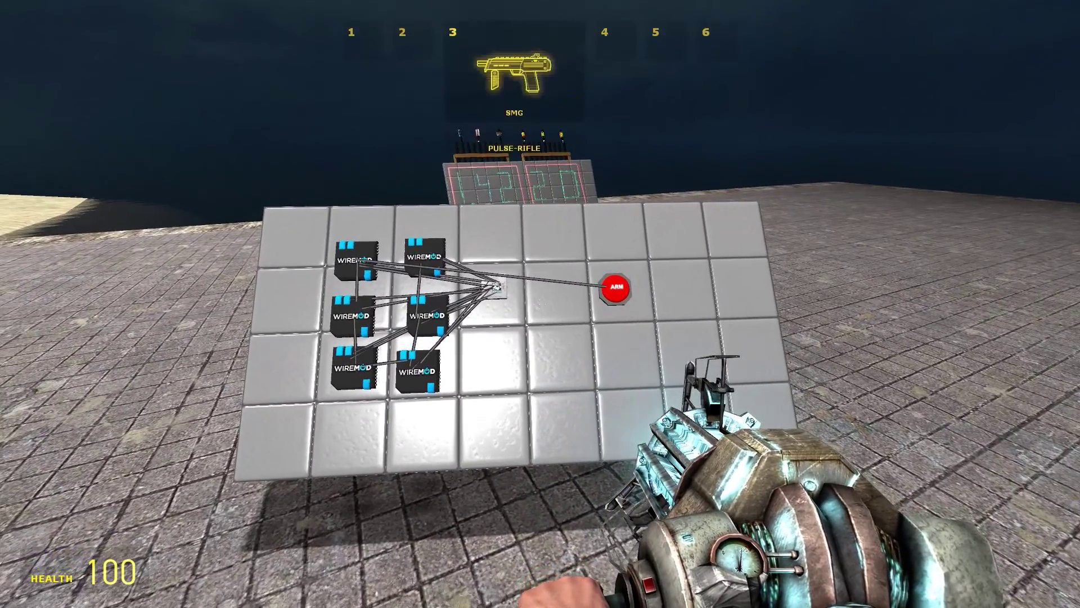
{"action": "left_click_drag", "start_coordinate": [540, 303], "coordinate": [541, 303]}
{"action": "right_click", "coordinate": [540, 303]}
- Equip the Camera, trigger the ARM button on the circuit plate and back away to film the rocket launches
{"action": "scroll", "coordinate": [541, 304], "scroll_direction": "down", "scroll_amount": 5}
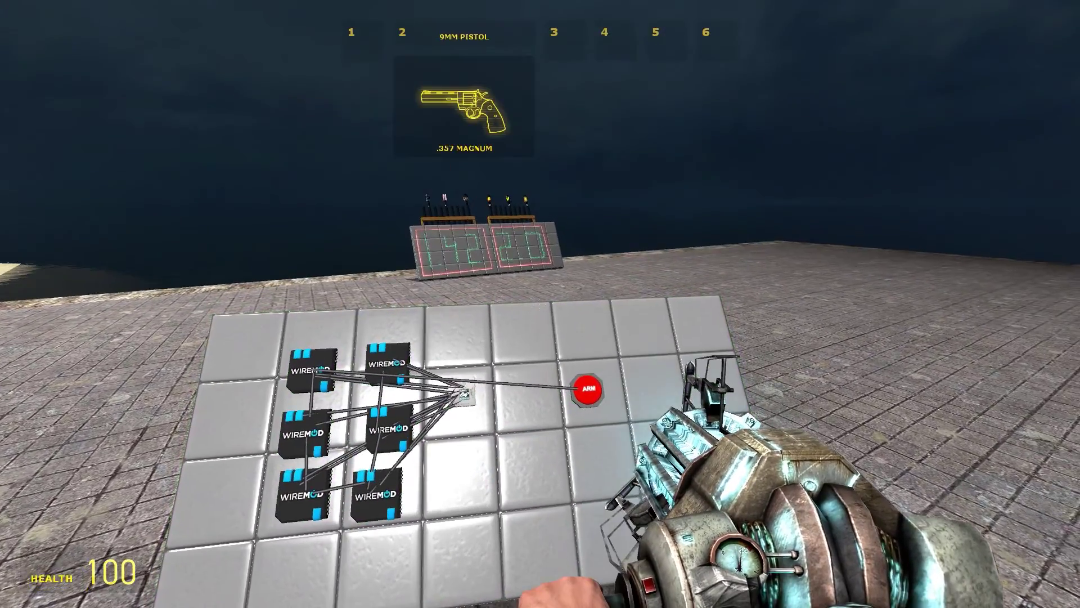
{"action": "scroll", "coordinate": [541, 305], "scroll_direction": "down", "scroll_amount": 5}
{"action": "scroll", "coordinate": [541, 304], "scroll_direction": "up", "scroll_amount": 1}
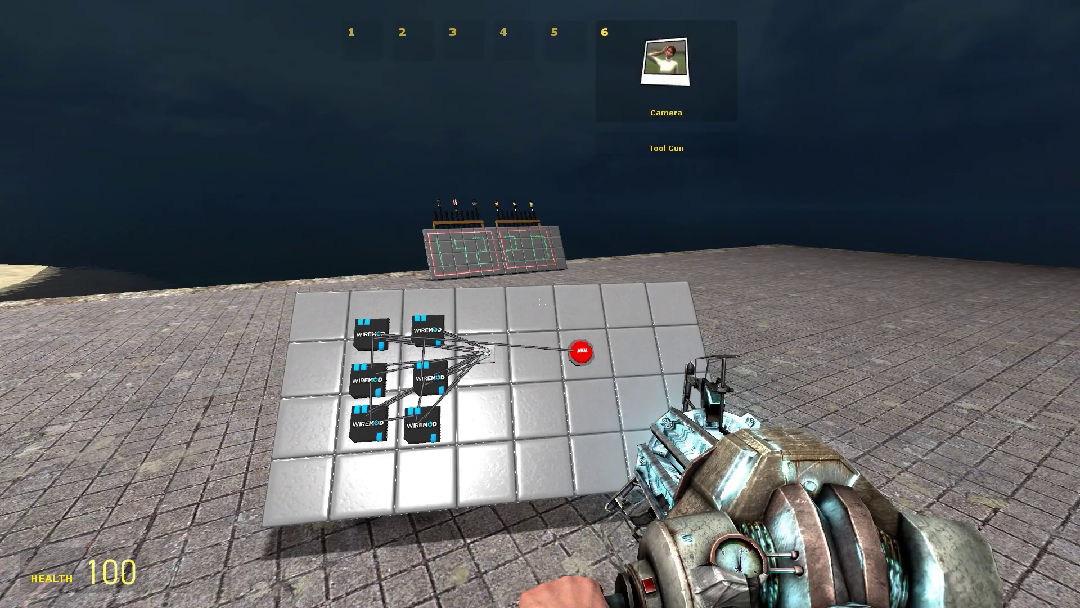
{"action": "left_click", "coordinate": [540, 304]}
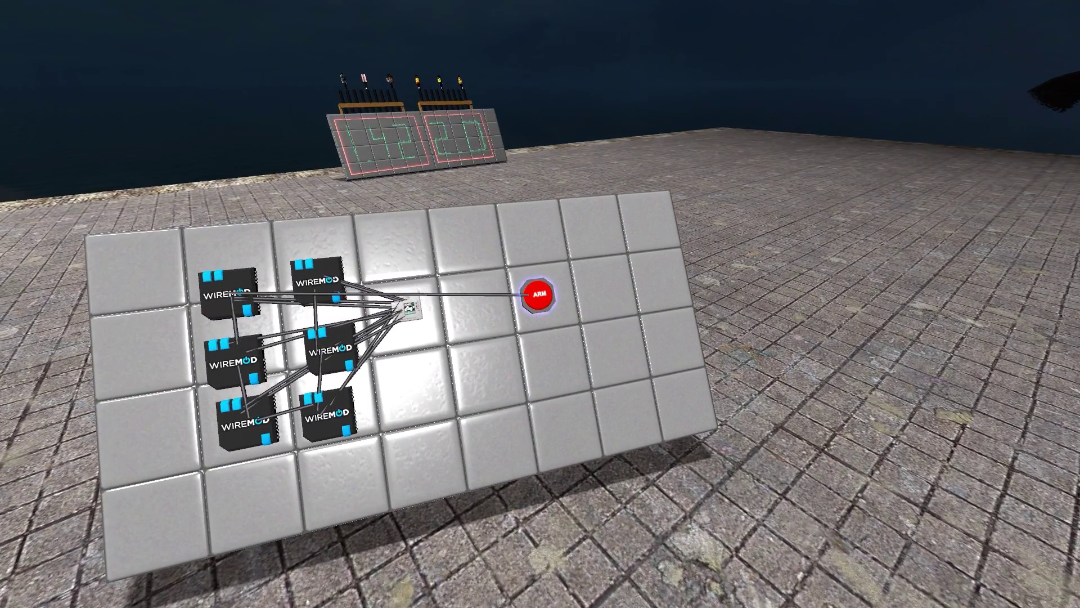
{"action": "key", "text": "s"}
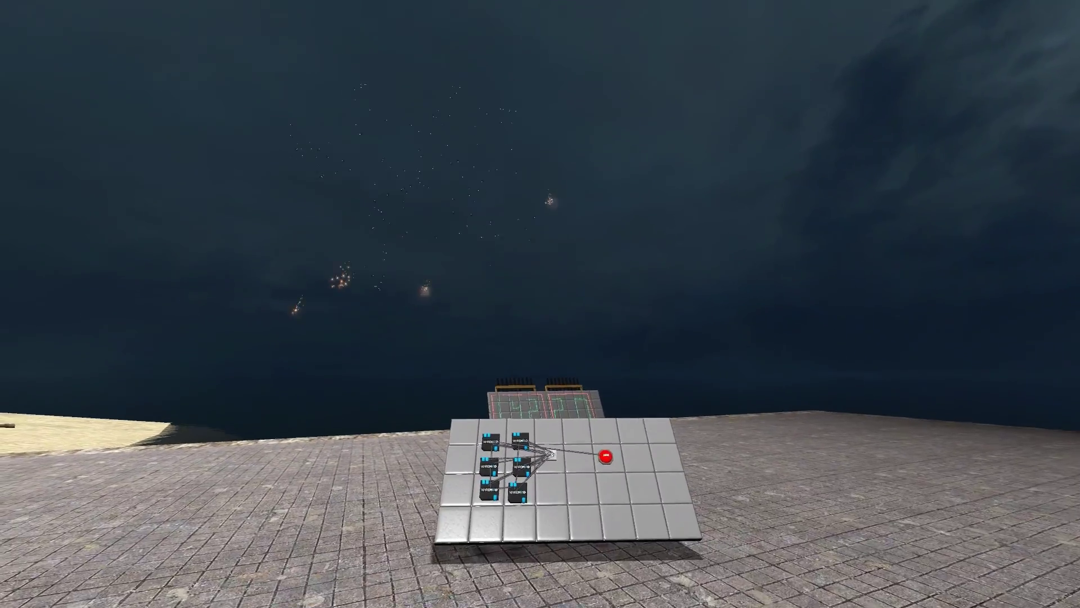
- Switch back to the Physics Gun and inspect the two rocket racks behind the numbered panels
{"action": "scroll", "coordinate": [540, 304], "scroll_direction": "up", "scroll_amount": 10}
{"action": "left_click", "coordinate": [540, 304]}
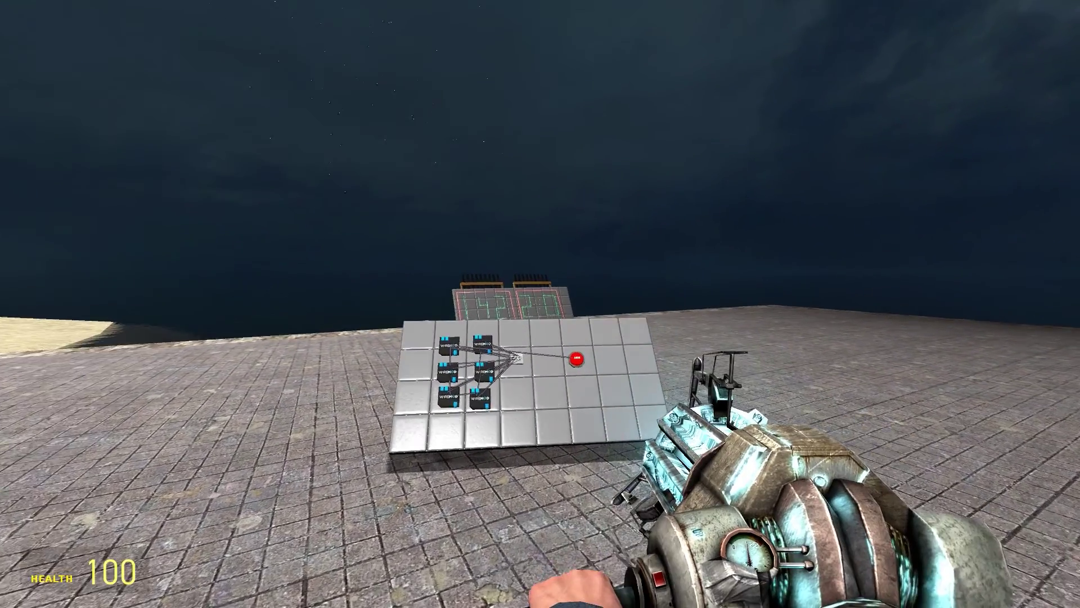
{"action": "key", "text": "w"}
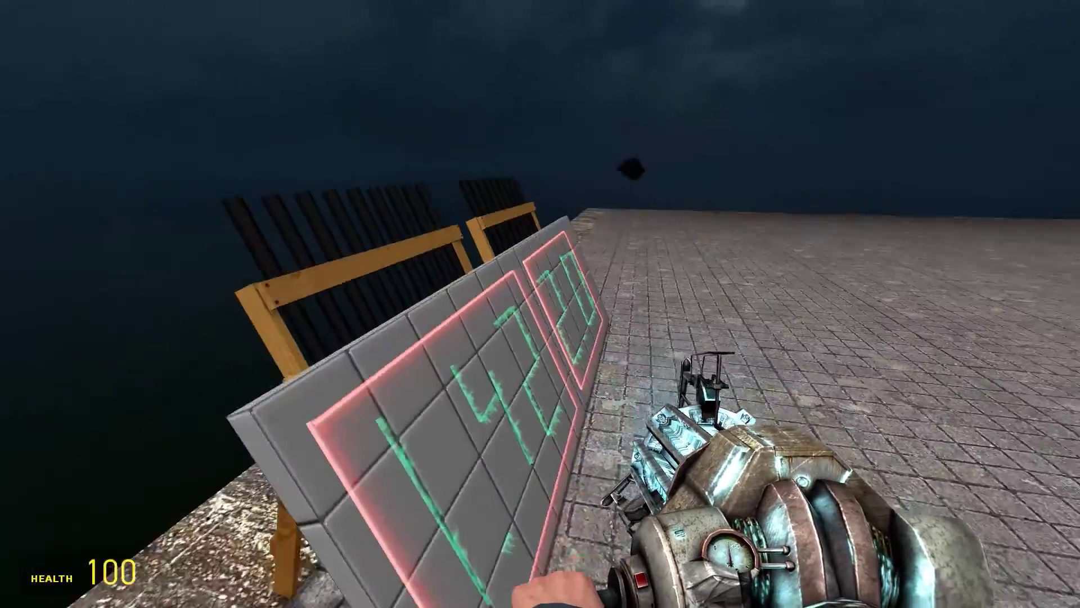
{"action": "key", "text": "s"}
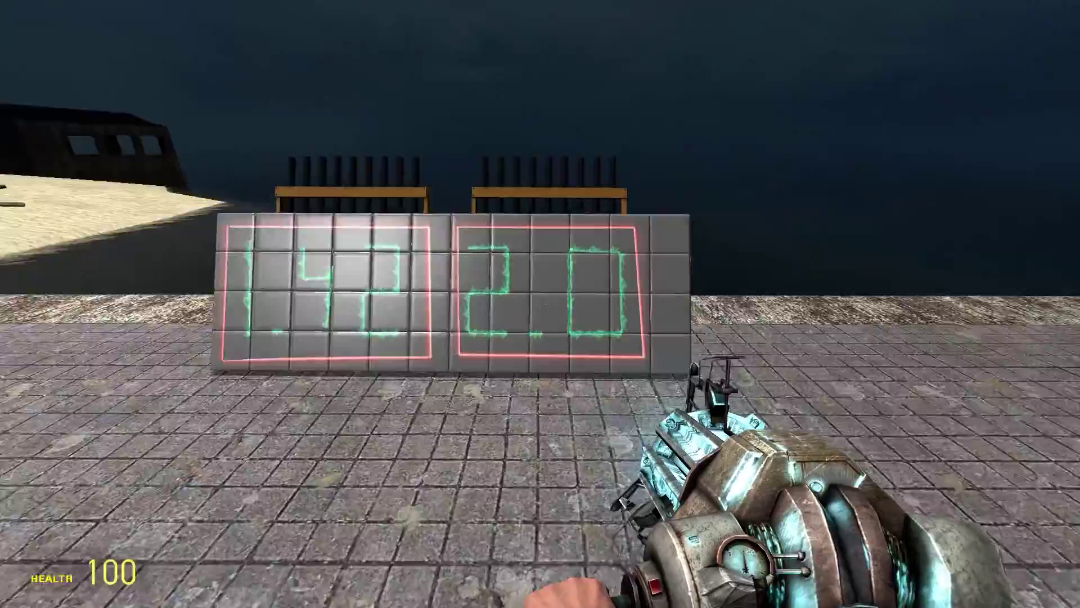
- Return to the circuit plate and pick it up with the Physics Gun to adjust its position
{"action": "key", "text": "w"}
{"action": "right_click", "coordinate": [540, 304]}
{"action": "left_click", "coordinate": [540, 304]}
{"action": "key", "text": "w"}
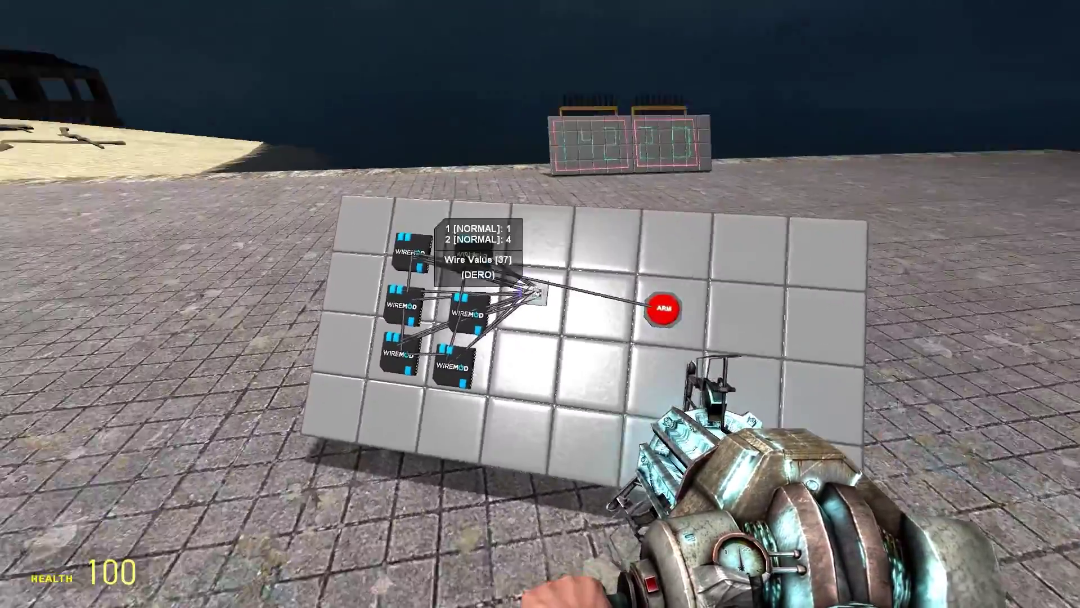
{"action": "left_click", "coordinate": [541, 304]}
{"action": "left_click_drag", "start_coordinate": [540, 304], "coordinate": [540, 304]}
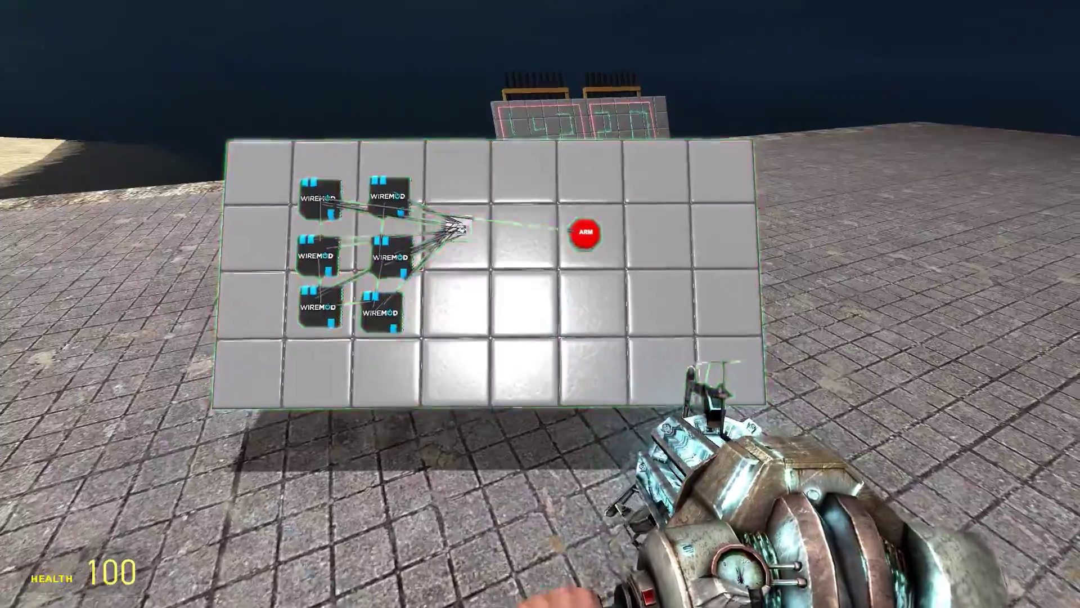
- Walk around the platform and grab the circuit plate from a distance with the Physics Gun
{"action": "key", "text": "w"}
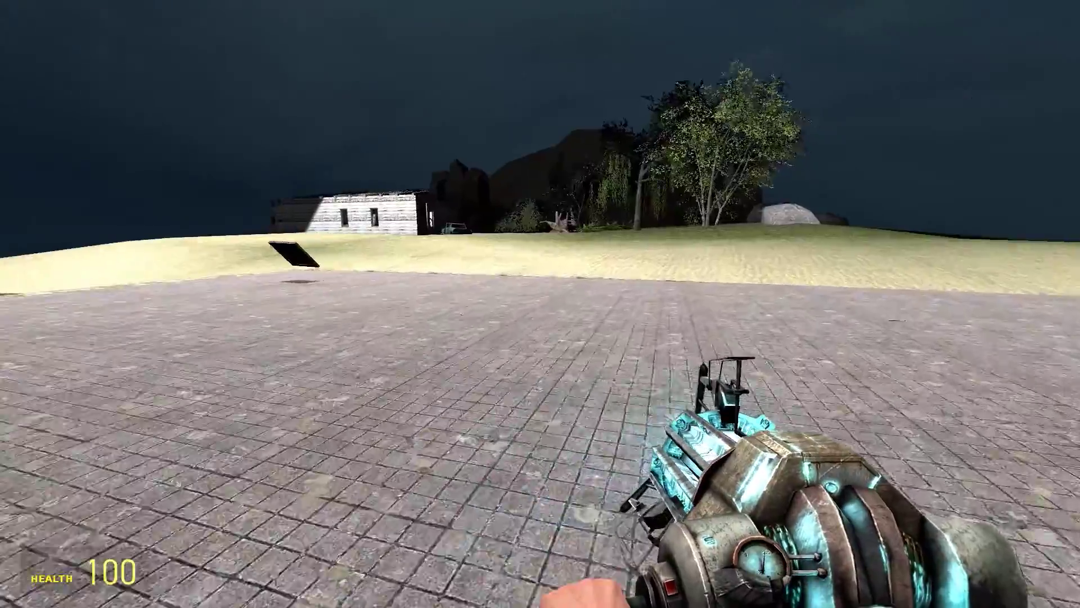
{"action": "key", "text": "w"}
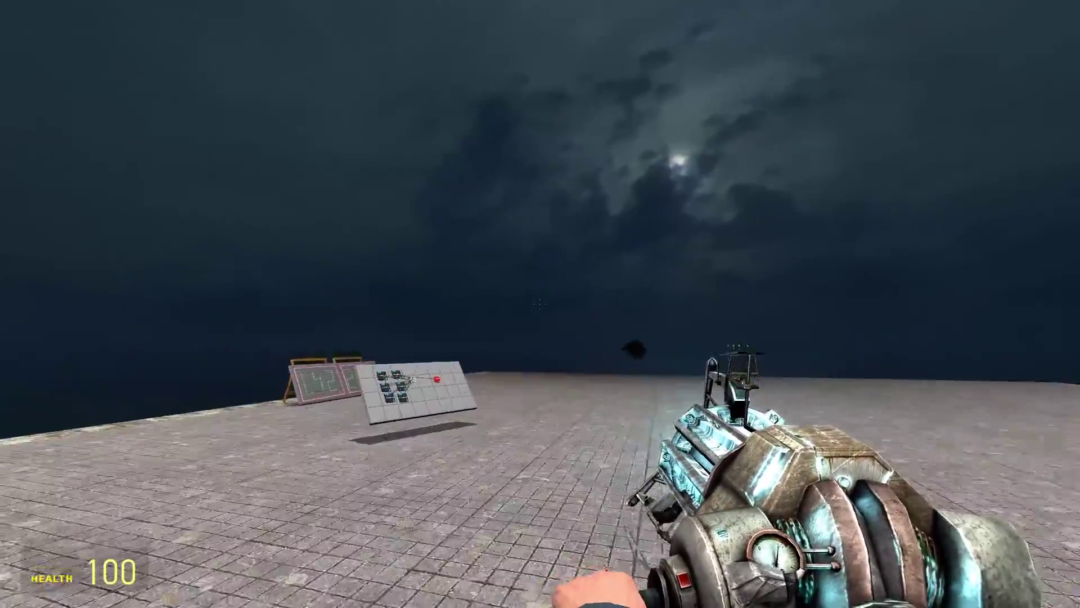
{"action": "key", "text": "w"}
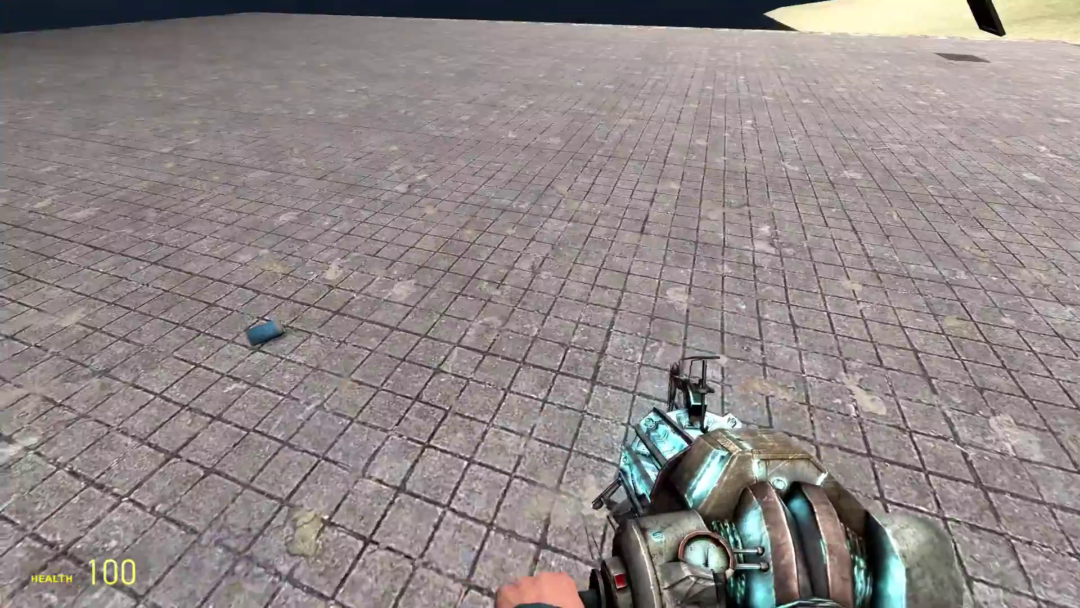
{"action": "key", "text": "w"}
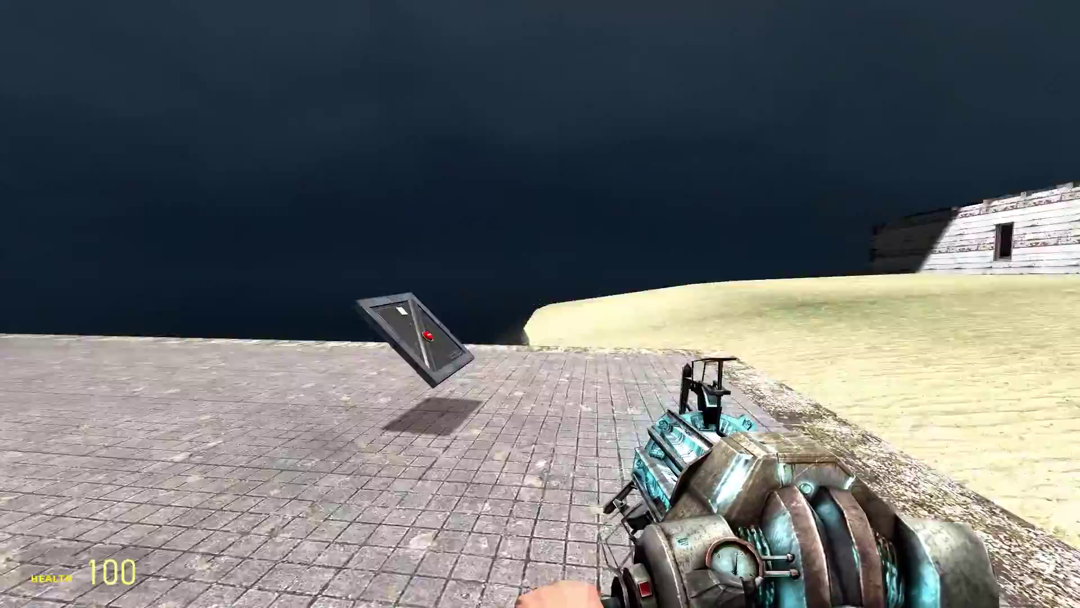
{"action": "key", "text": "w"}
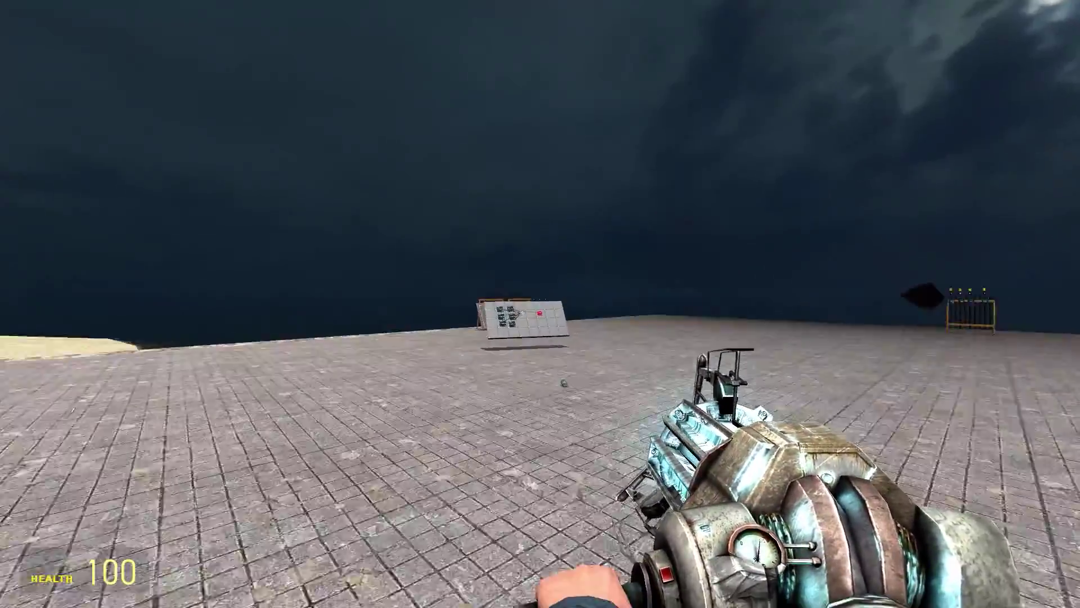
{"action": "left_click", "coordinate": [540, 305]}
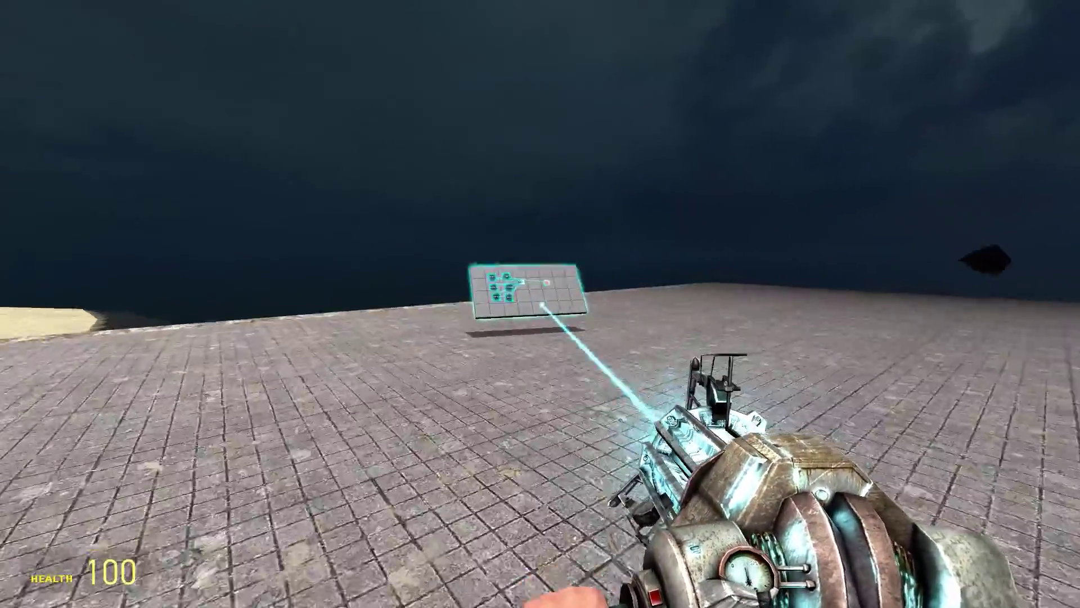